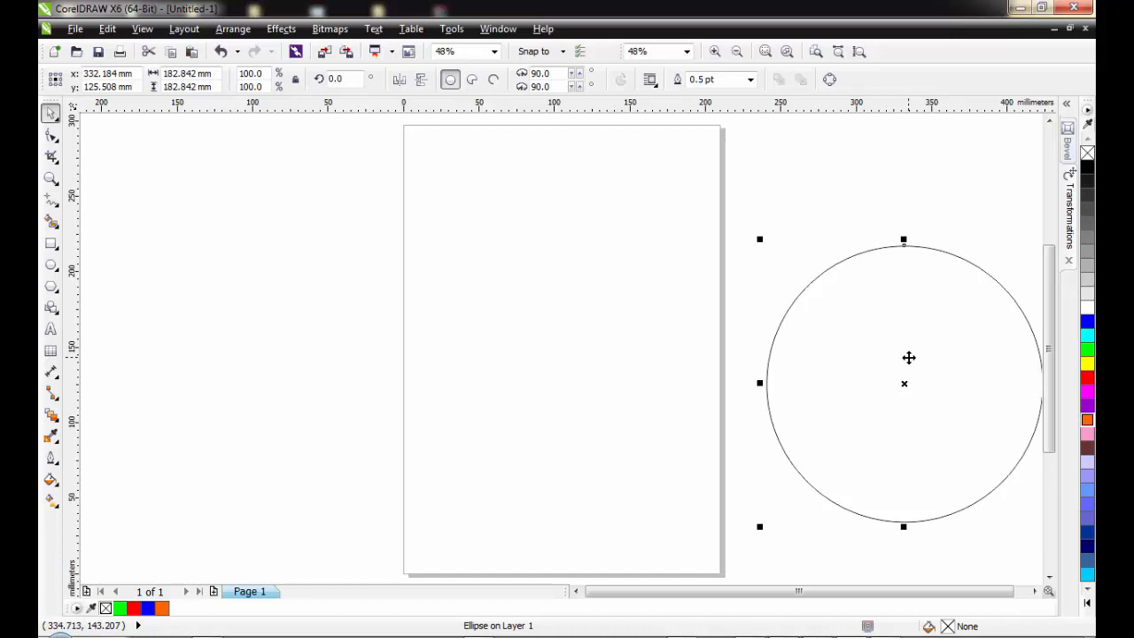
Centre the circle on the page and draw a tall rectangle about 18 by 230 mm, also centred on the page.
key(p)
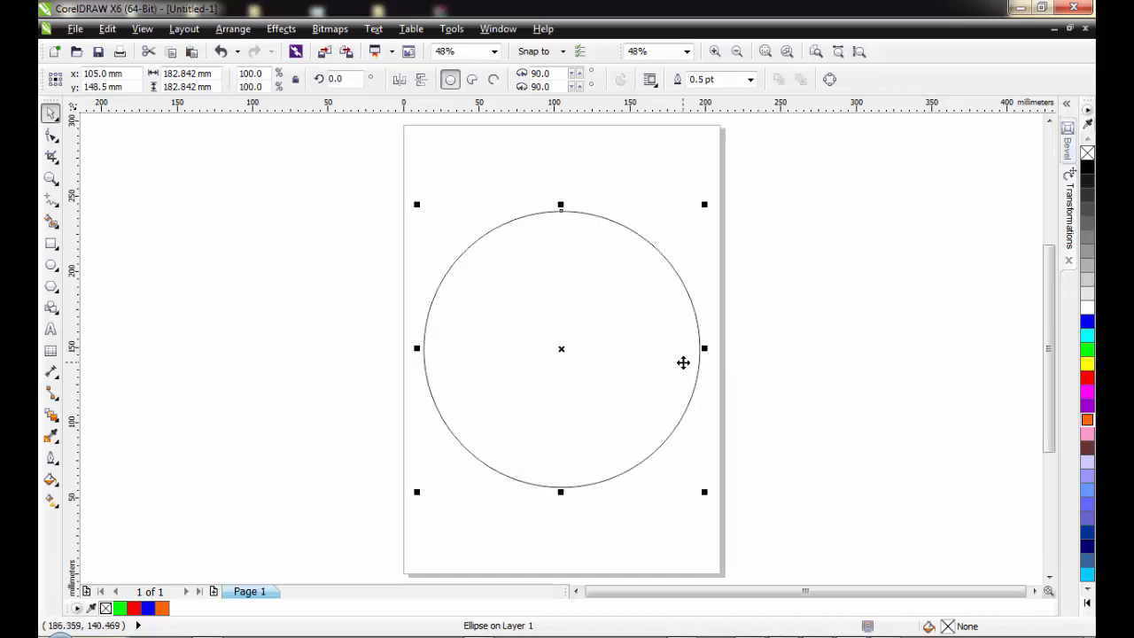
click(51, 243)
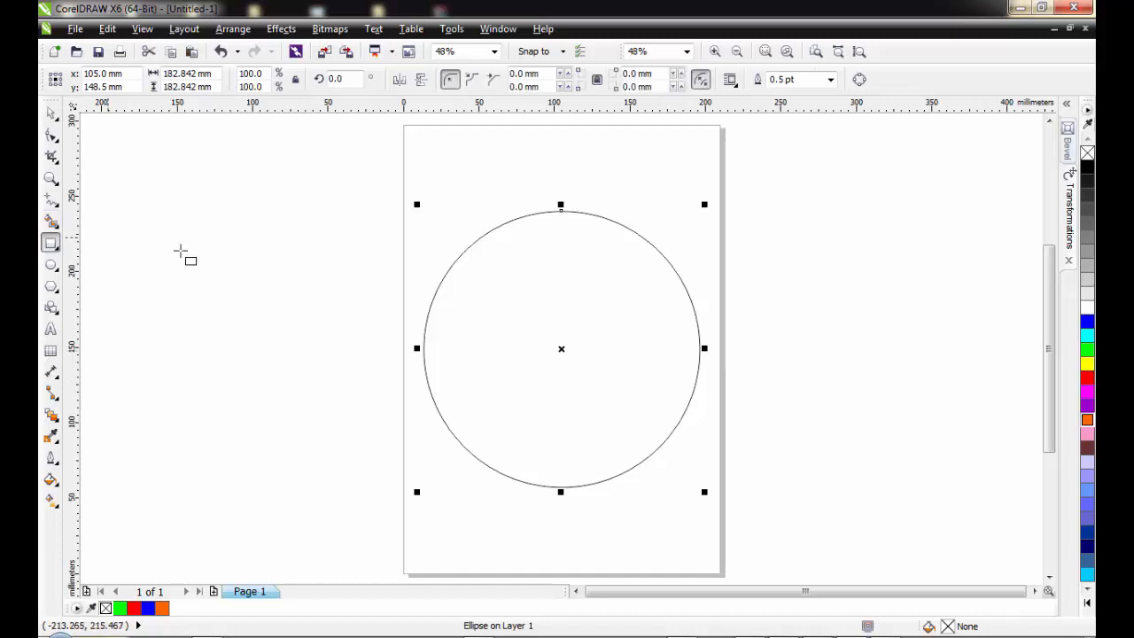
drag(556, 192, 583, 540)
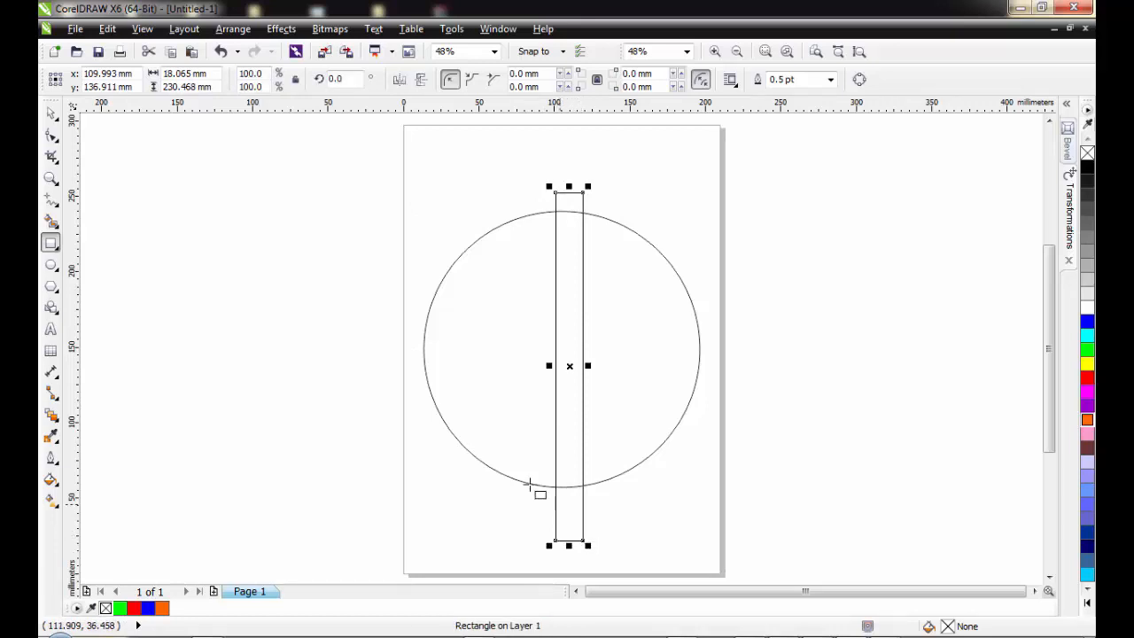
click(51, 114)
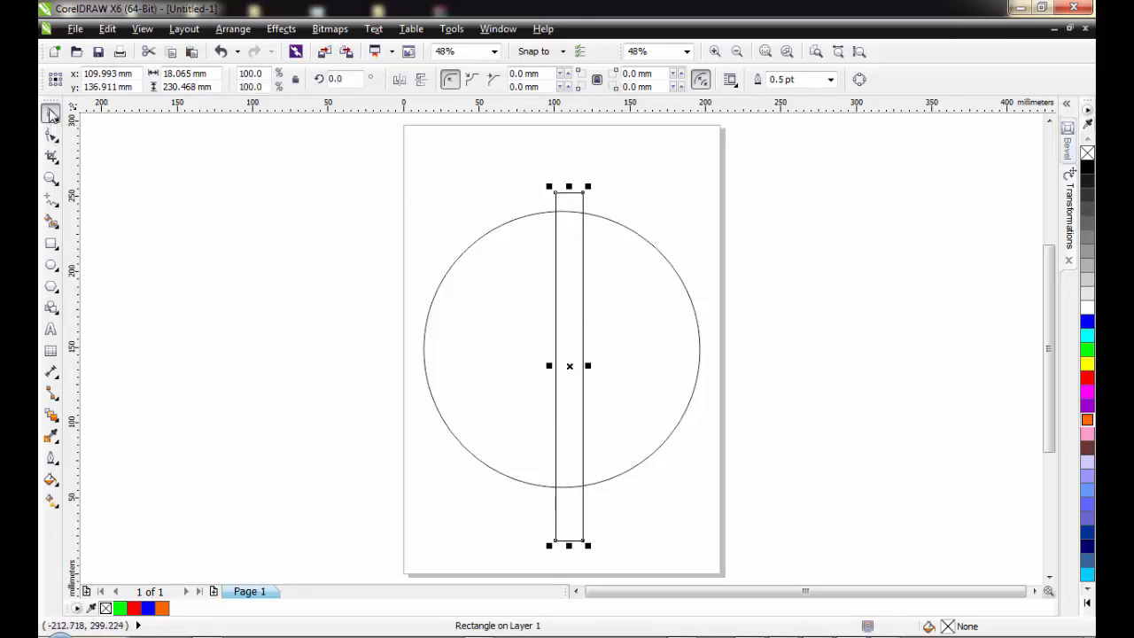
key(p)
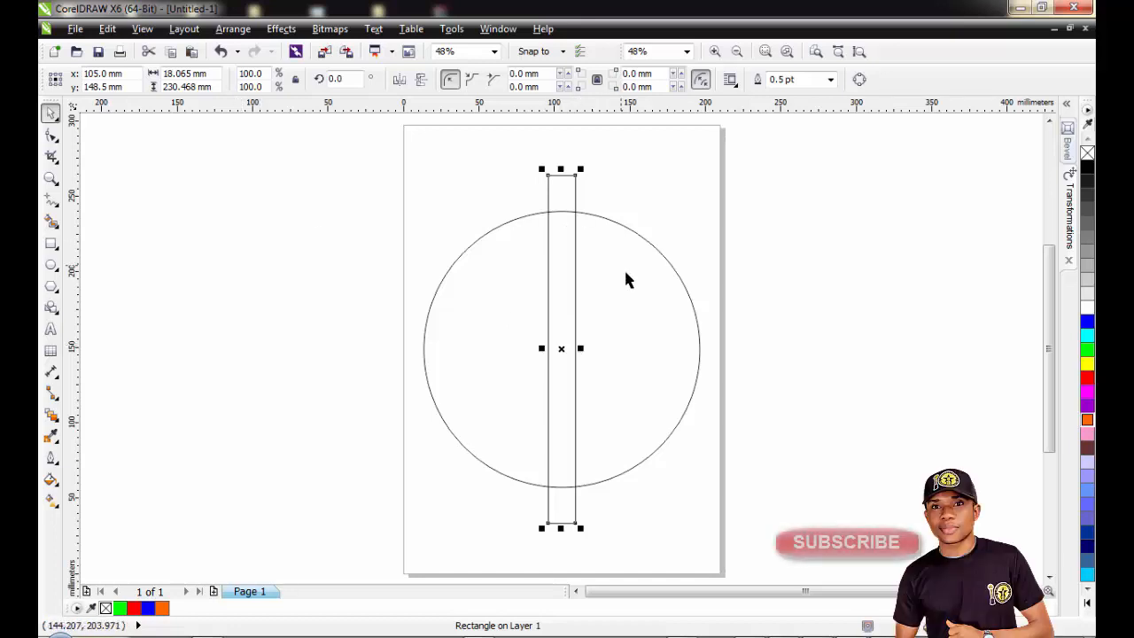
Fill the tall rectangle with cyan and the circle with red.
click(1087, 336)
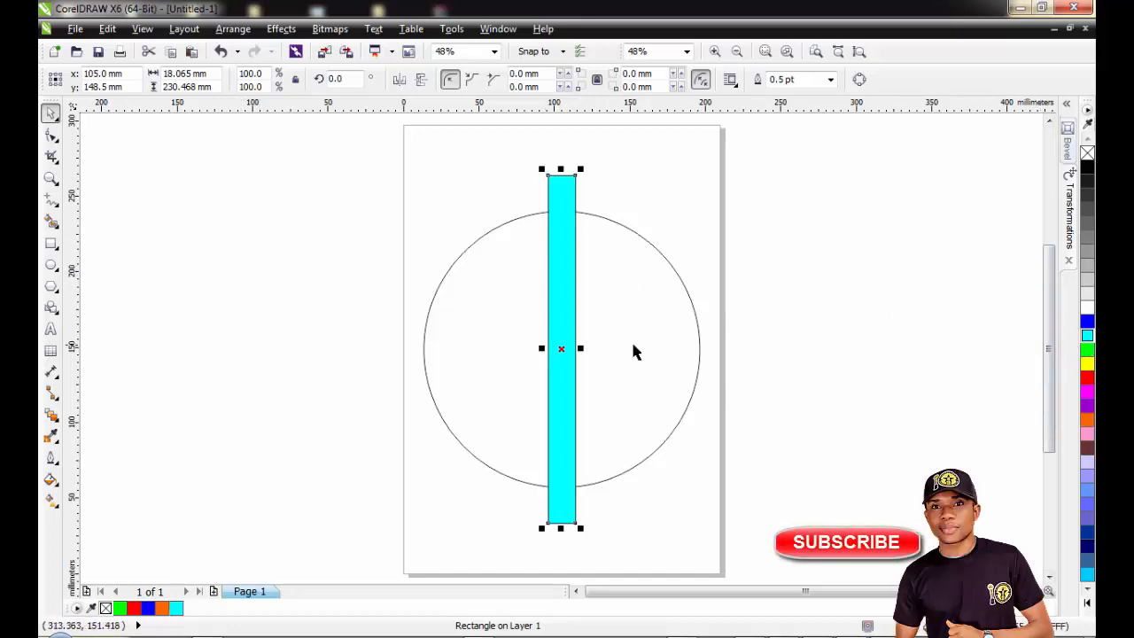
click(699, 335)
click(1087, 378)
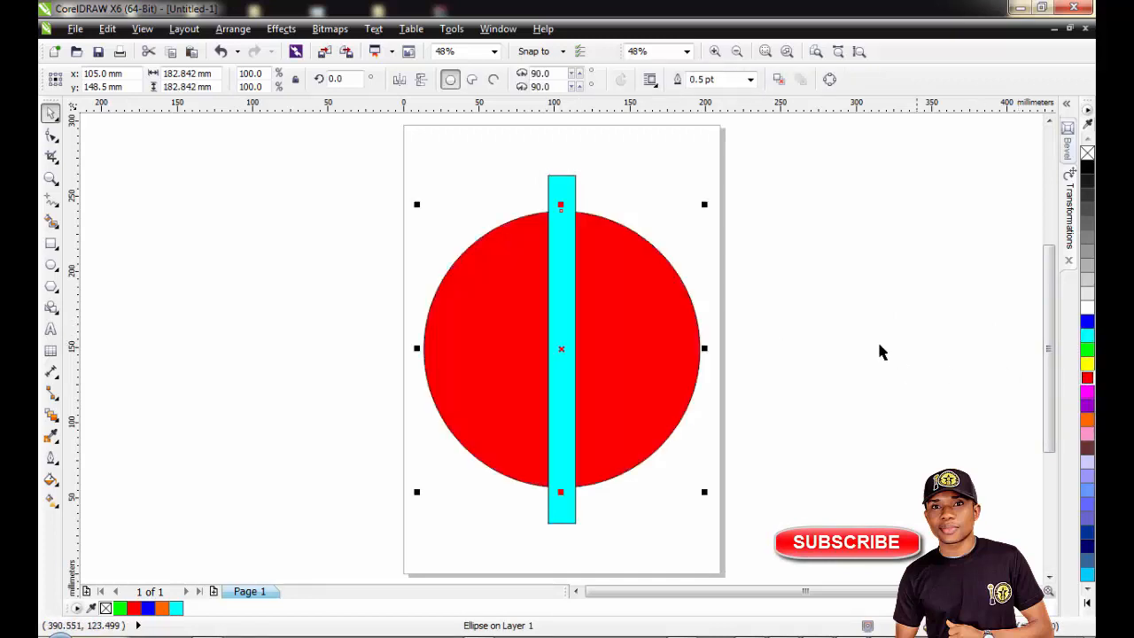
click(561, 189)
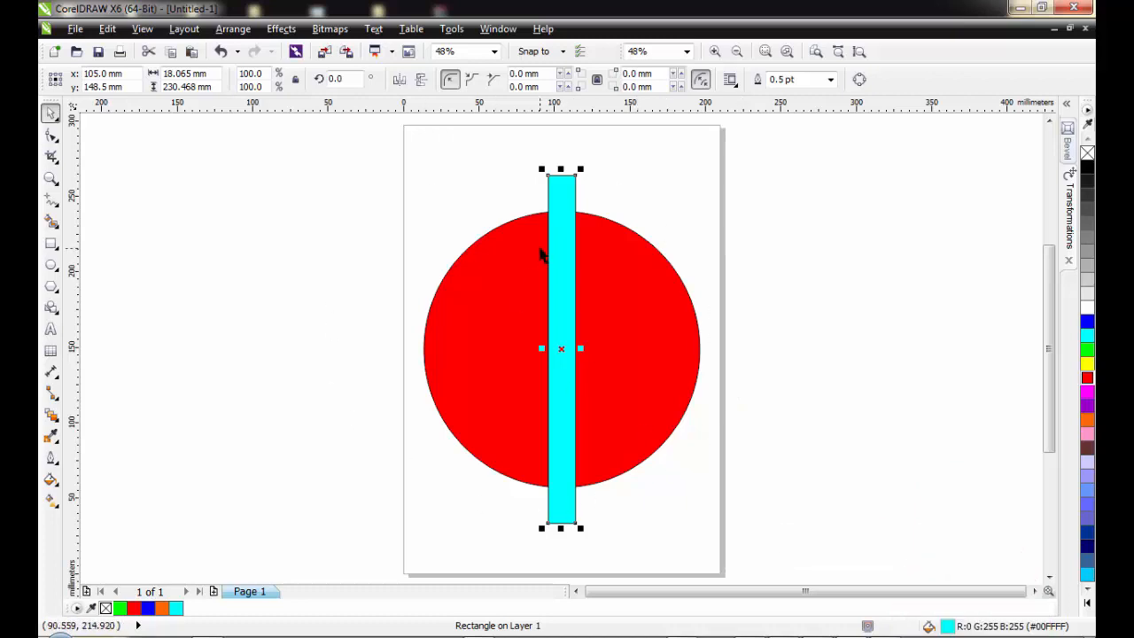
click(568, 206)
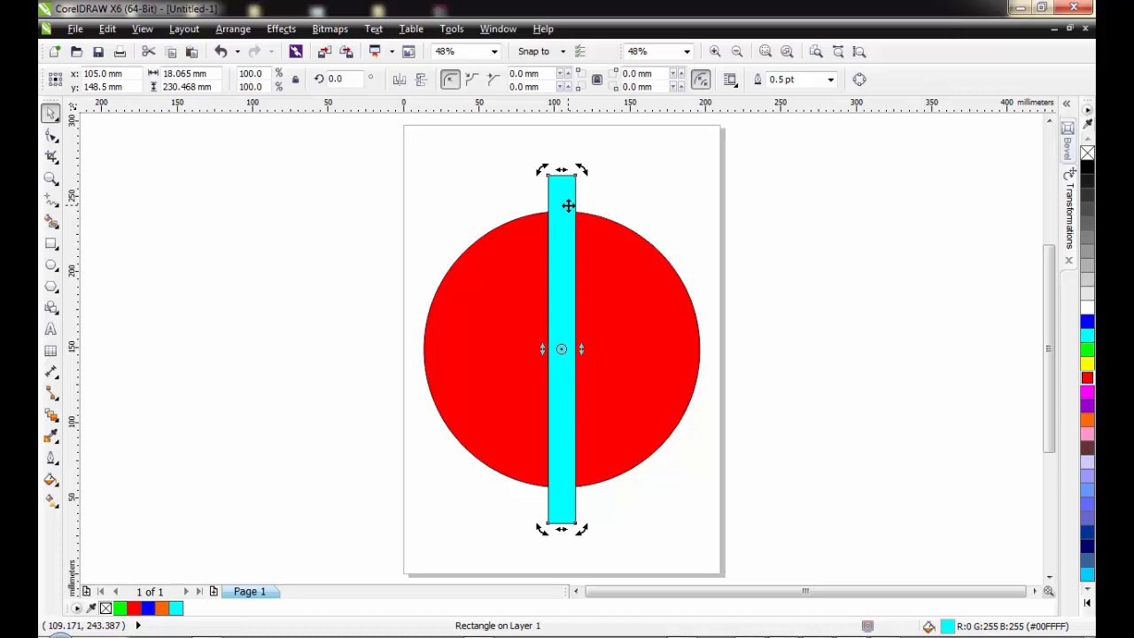
click(642, 280)
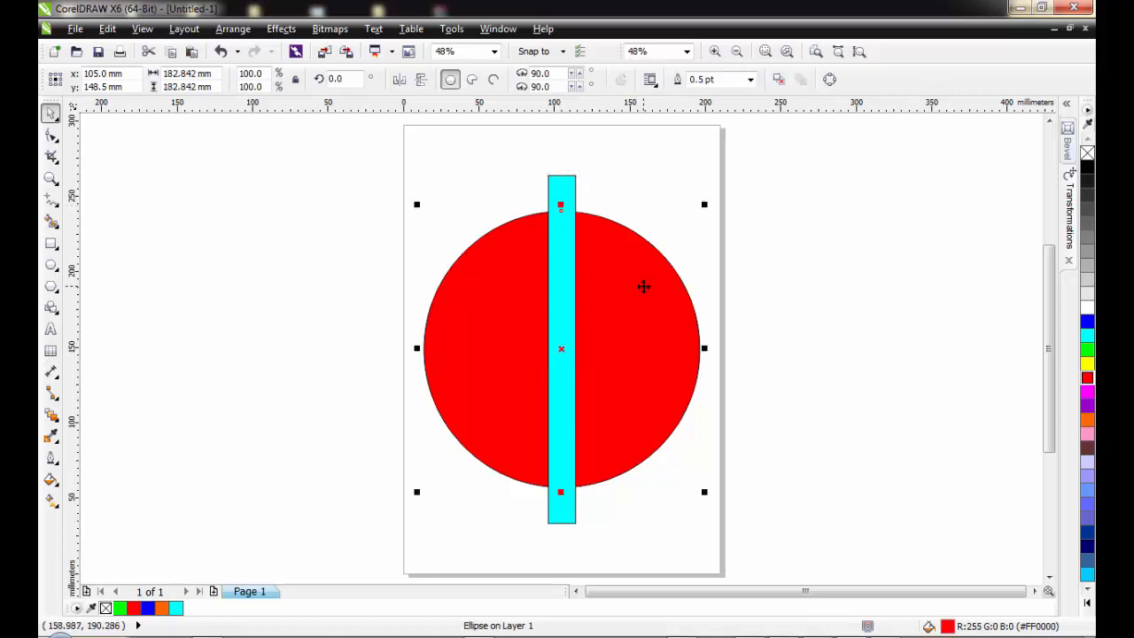
click(564, 190)
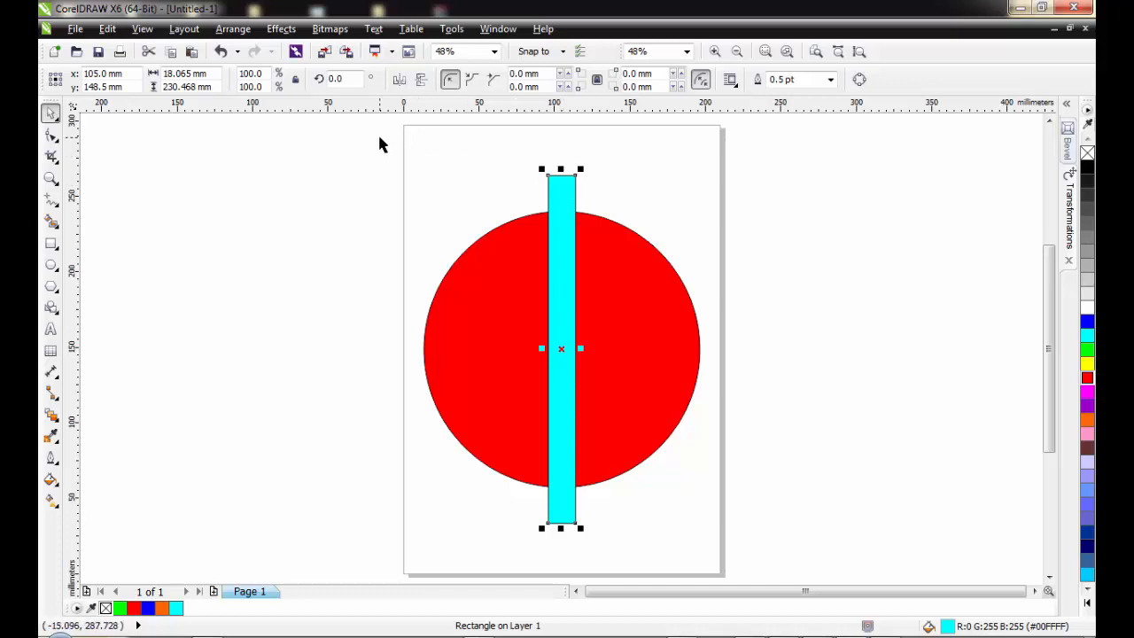
drag(379, 139, 764, 567)
click(827, 265)
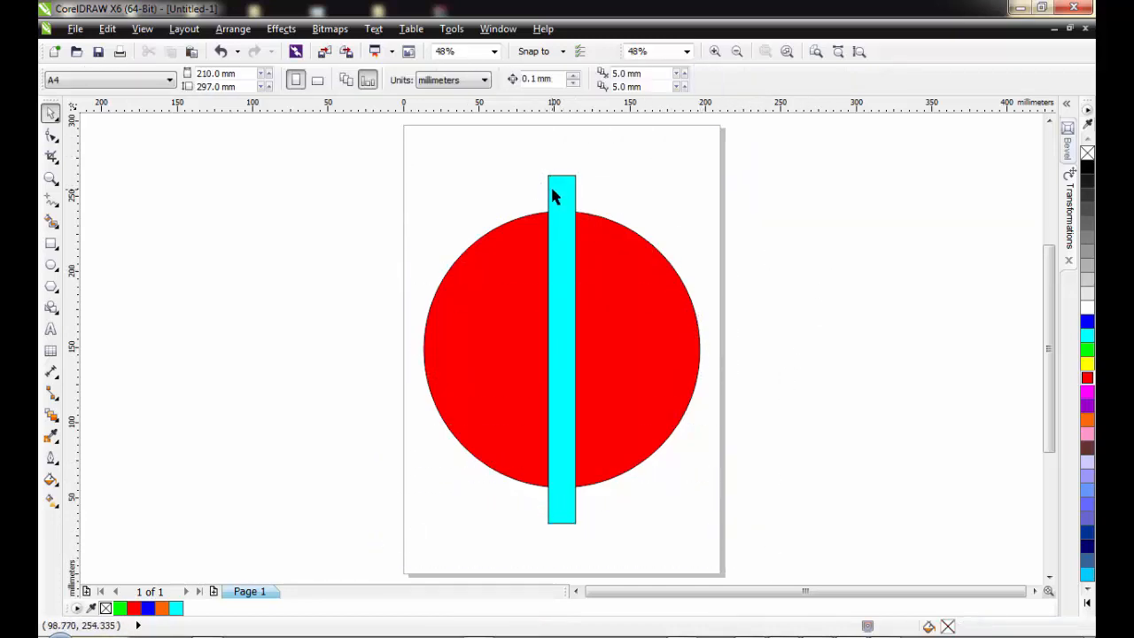
Select the cyan bar and open the Rotate transformation settings for it.
click(553, 193)
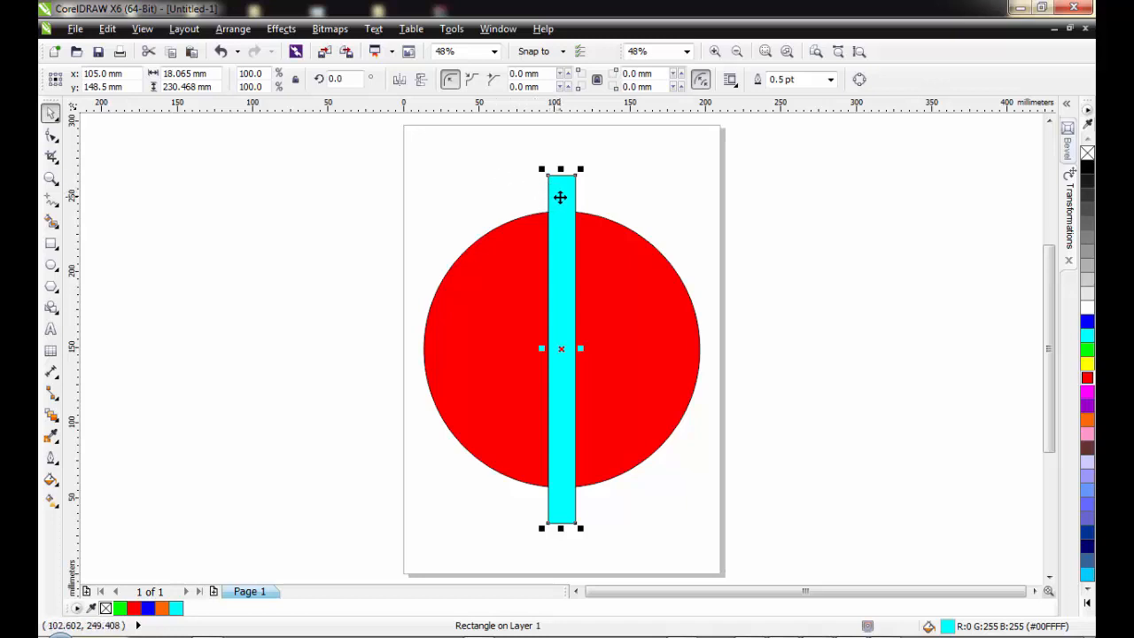
click(560, 197)
click(560, 196)
click(232, 30)
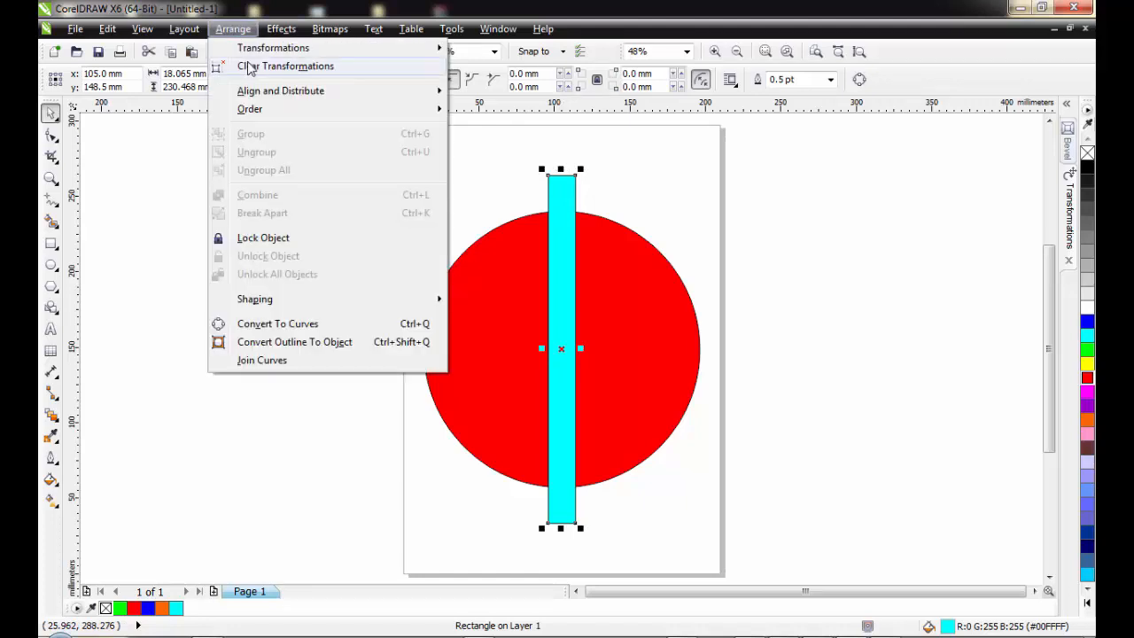
mouse_move(383, 54)
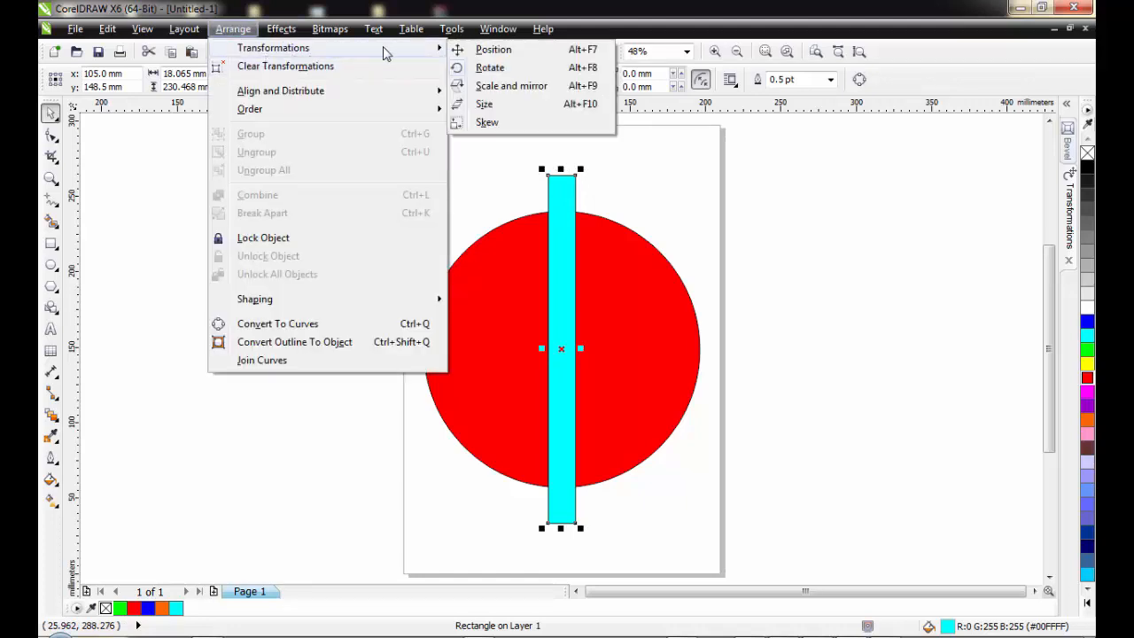
click(493, 69)
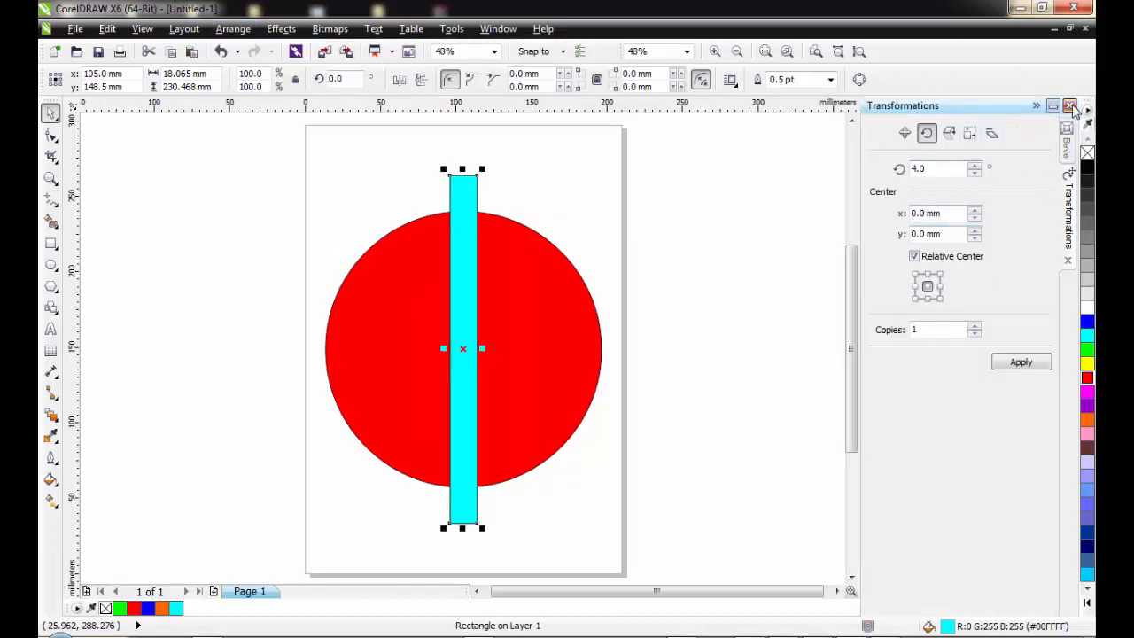
click(1070, 107)
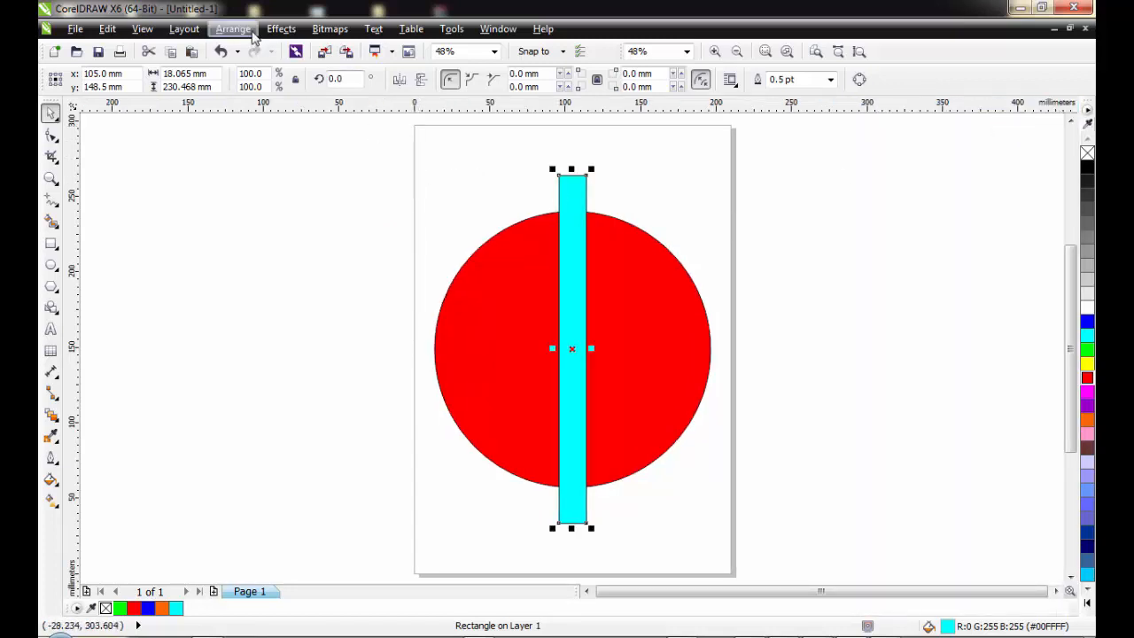
click(233, 30)
mouse_move(261, 54)
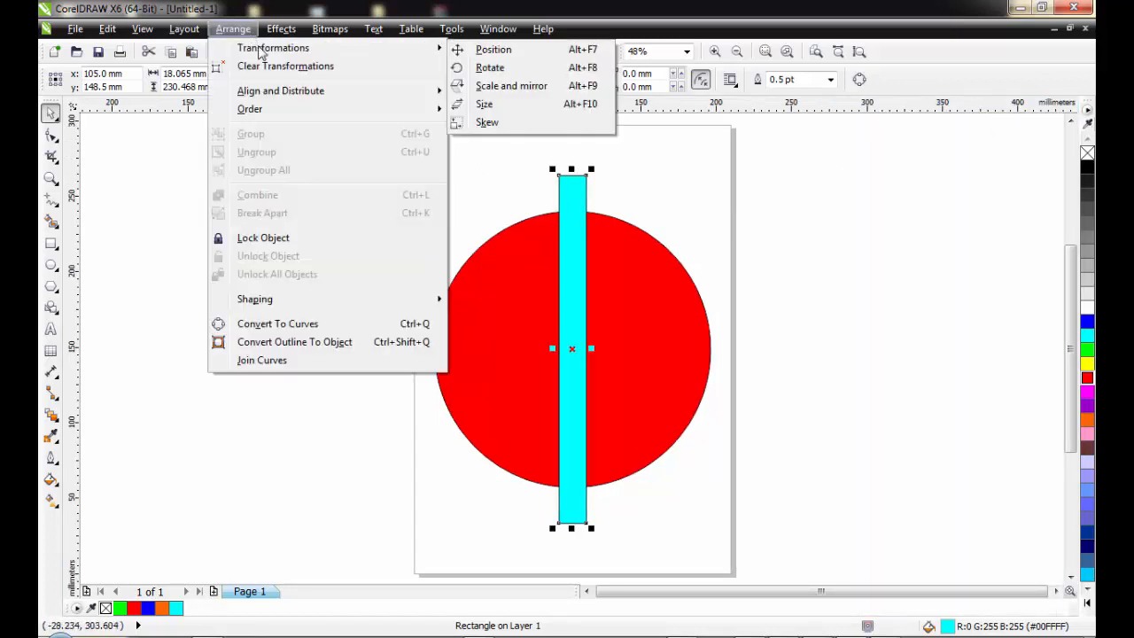
click(504, 69)
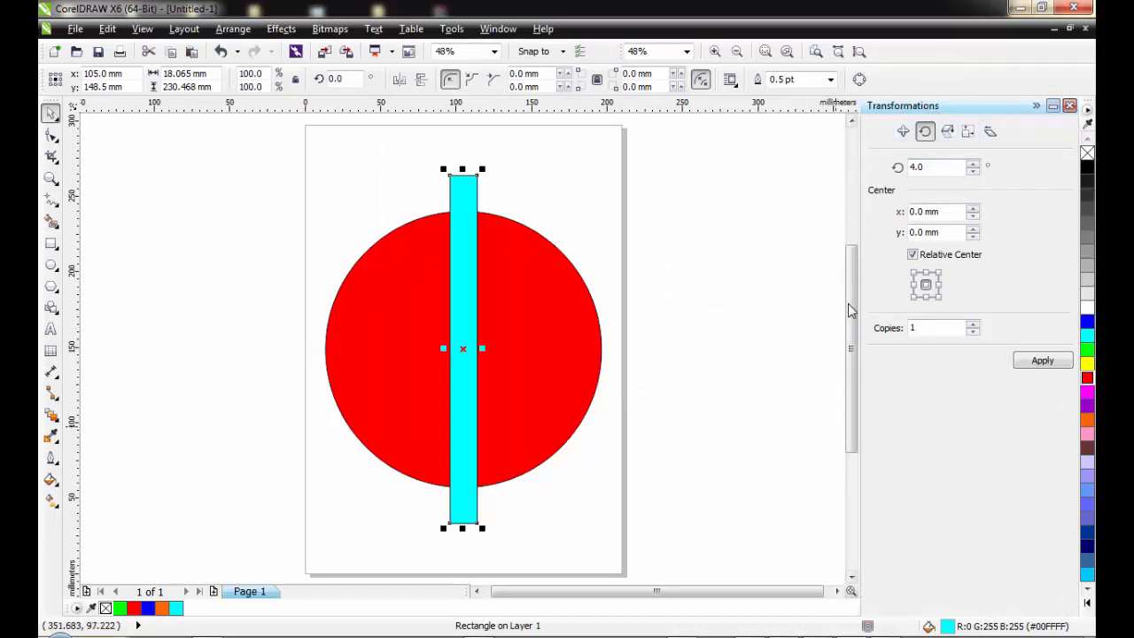
Try rotating the cyan bar about its centre by 20° with 1 copy, repeating until the bars ring the whole circle.
click(949, 168)
double_click(945, 165)
text(20)
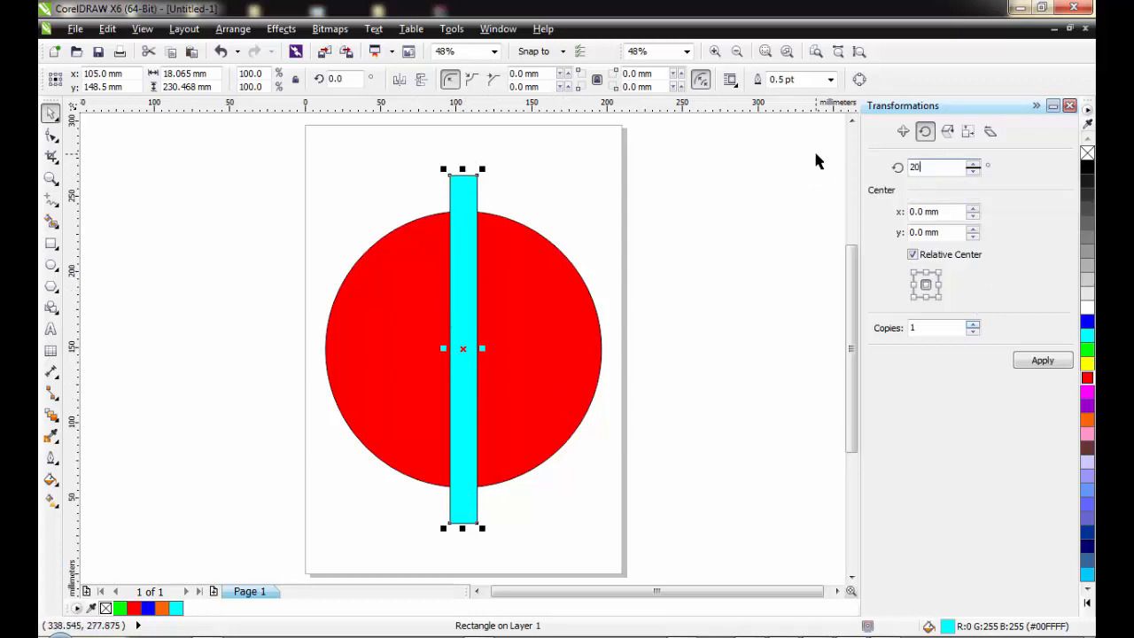
click(926, 327)
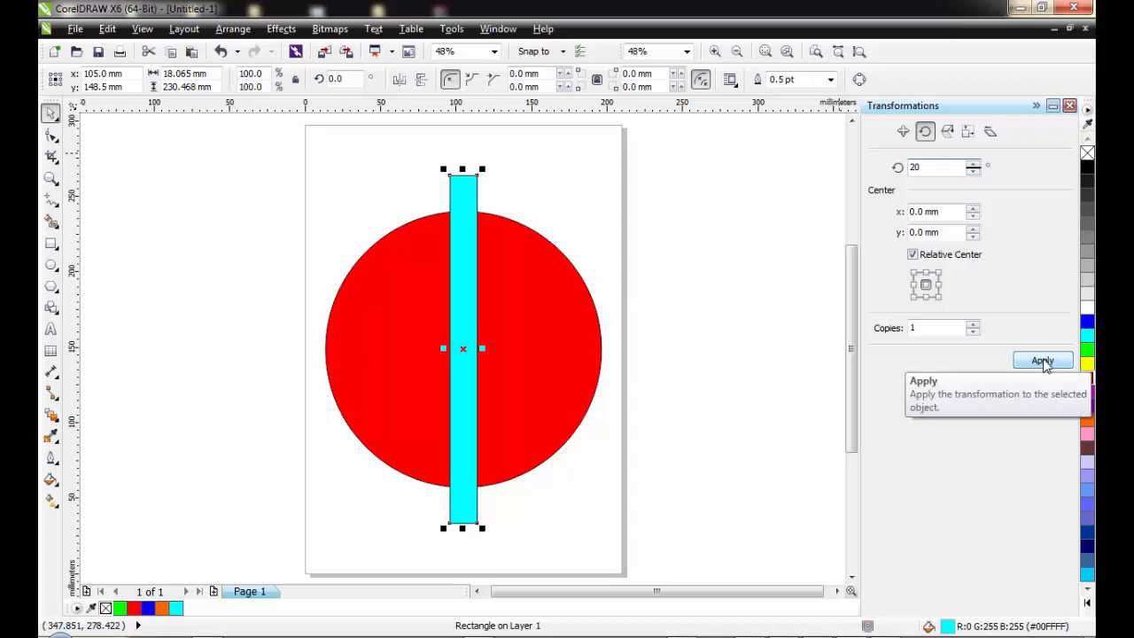
click(929, 328)
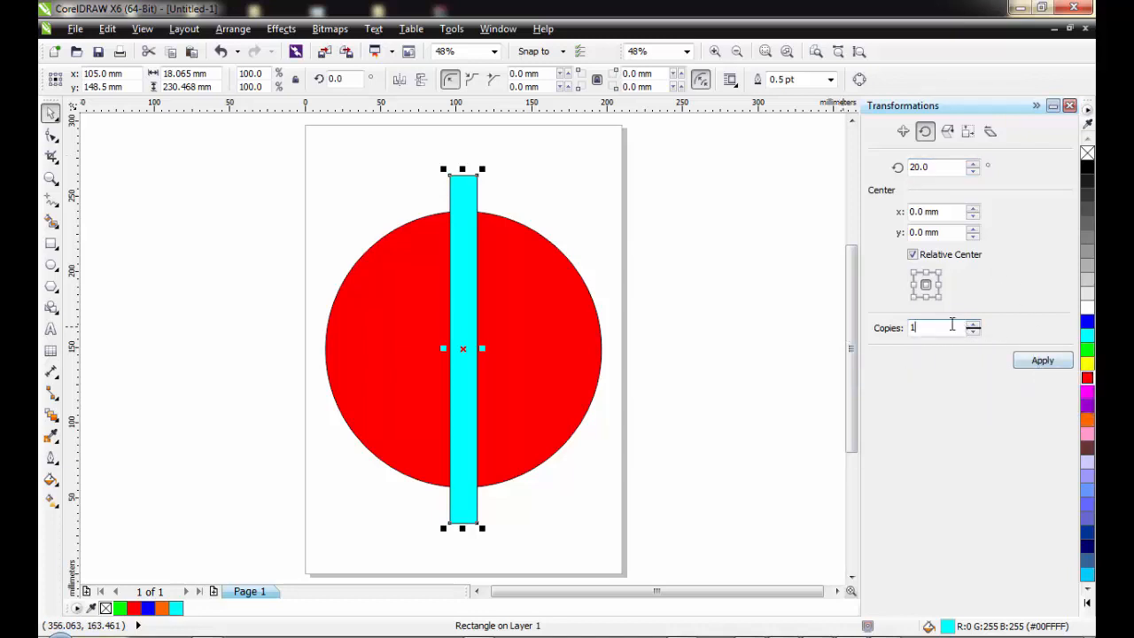
click(1045, 364)
click(1046, 363)
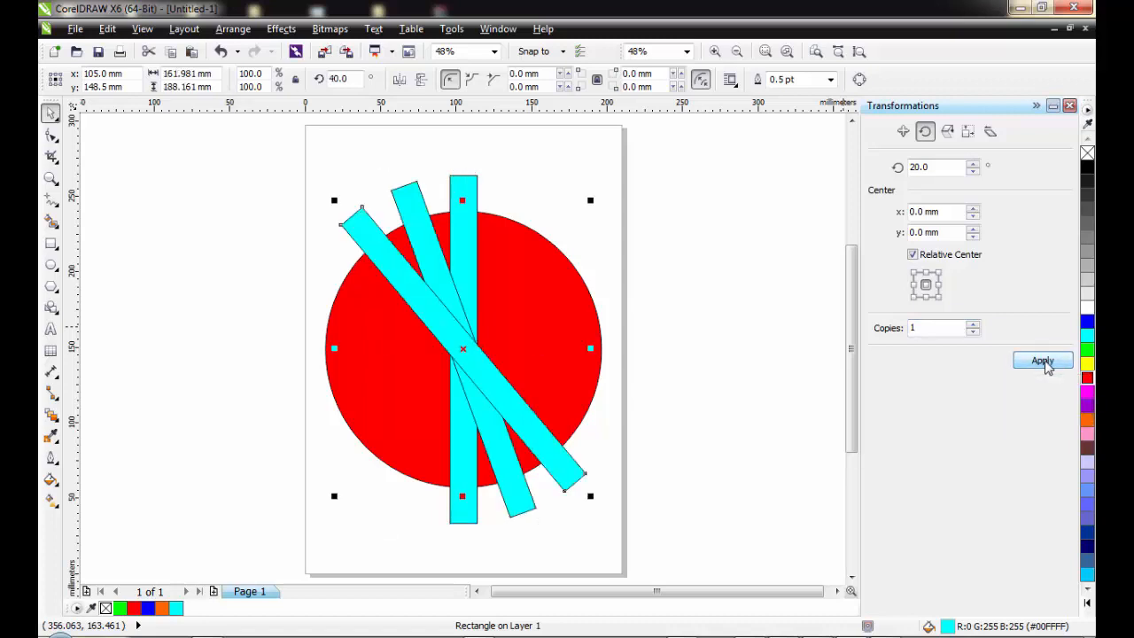
click(1045, 363)
click(1046, 364)
click(1045, 363)
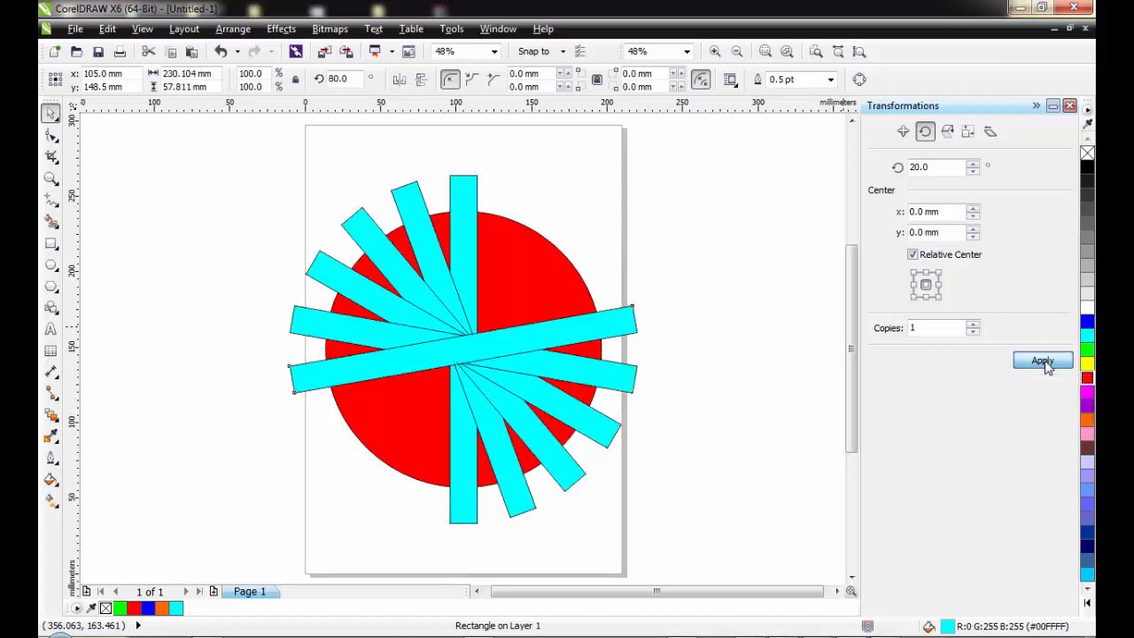
click(1045, 363)
click(1045, 364)
click(1045, 363)
click(1045, 363)
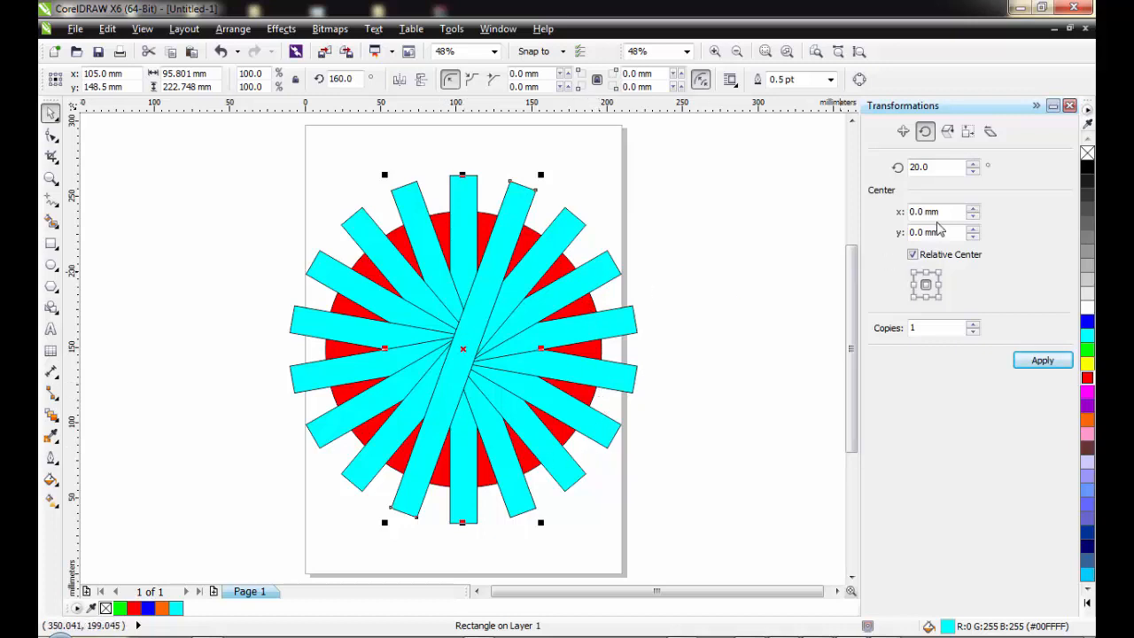
Undo all the 20° rotated copies so only the original vertical bar is left.
click(935, 167)
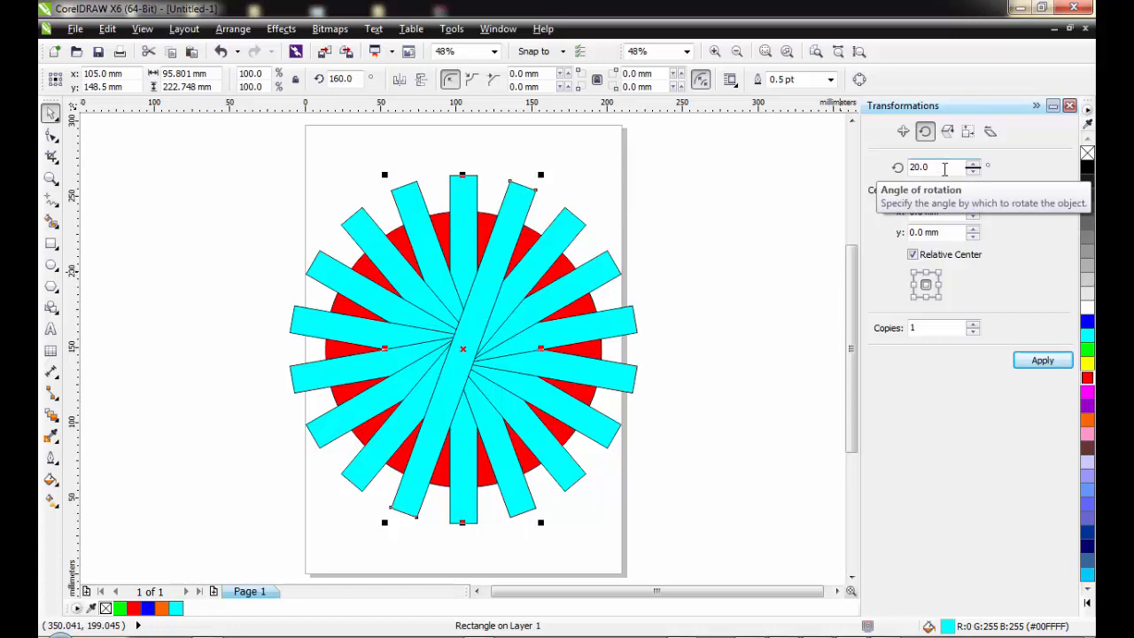
key(ctrl+z)
key(ctrl+z)
key(ctrl+z)
key(ctrl+z)
key(ctrl+z)
key(ctrl+z)
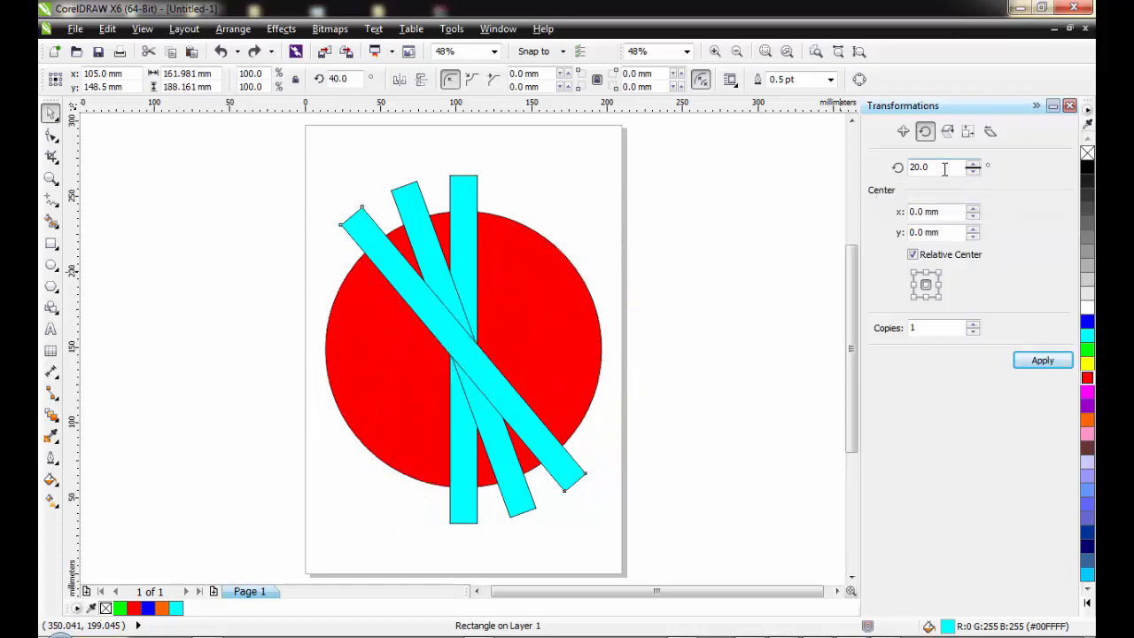
key(ctrl+z)
key(ctrl+z)
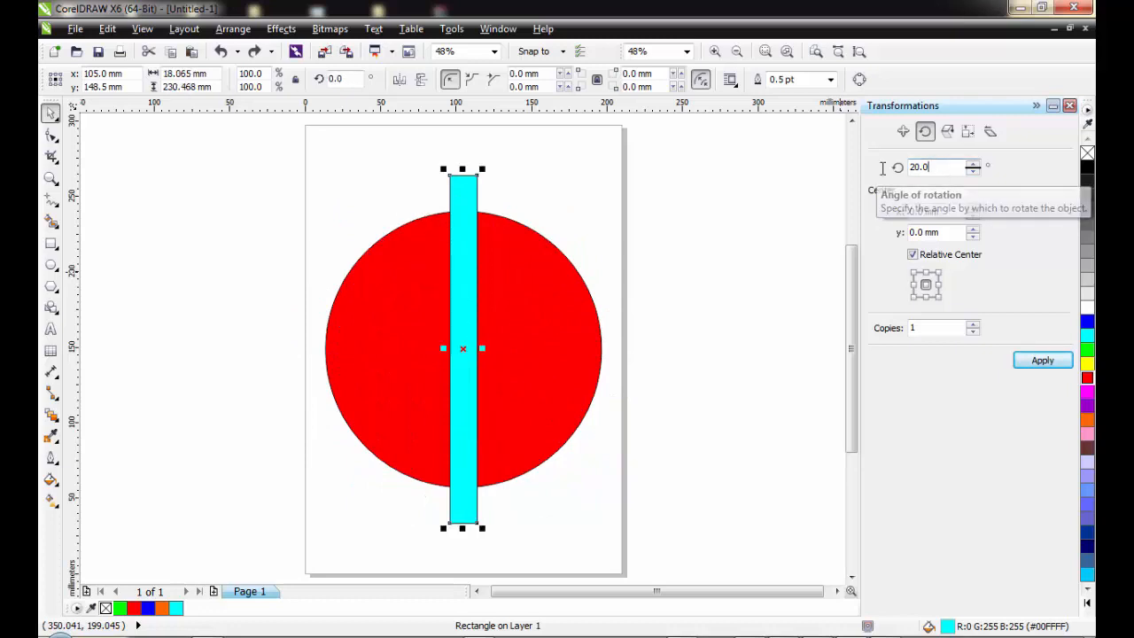
Set the rotation angle to 4° and repeatedly apply it with 1 copy, fanning the cyan bar round to 124°.
double_click(942, 174)
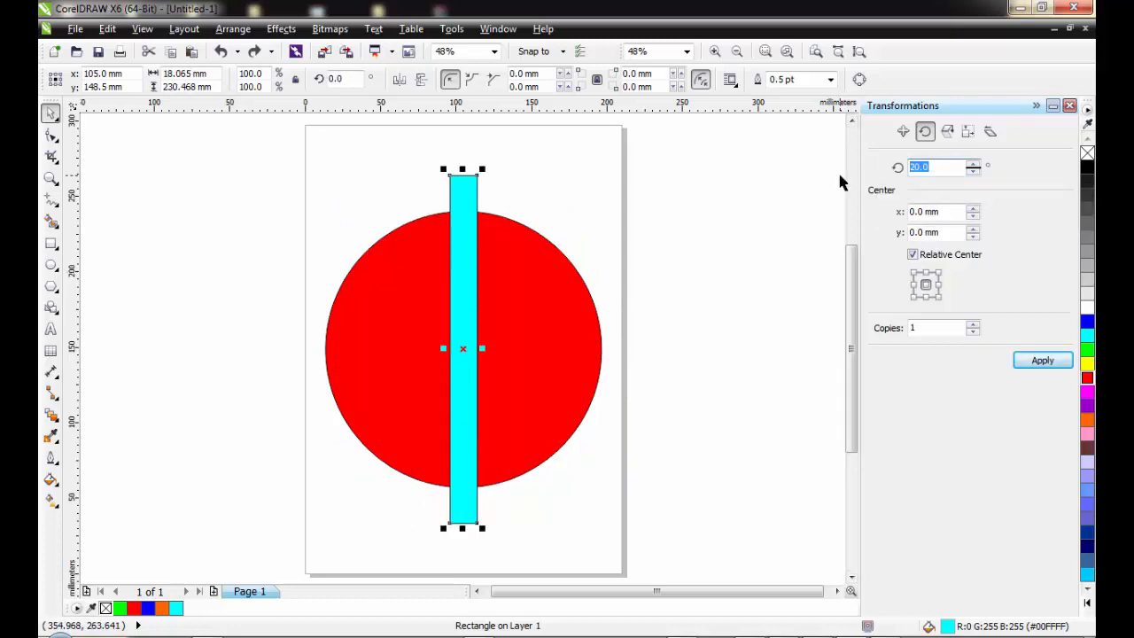
text(4)
click(1039, 363)
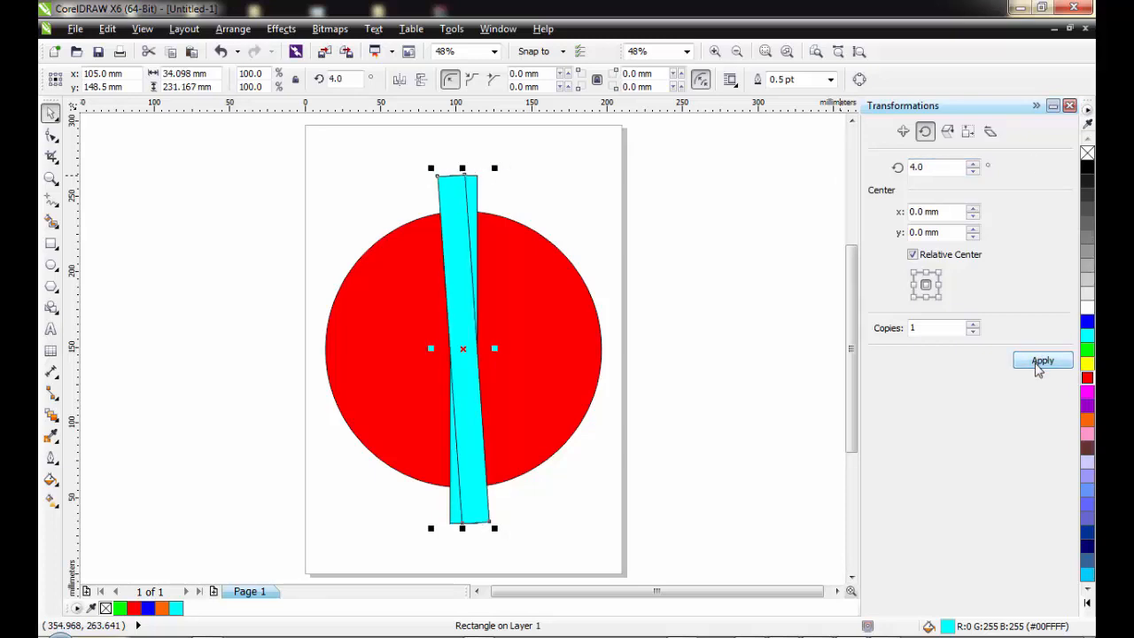
click(1038, 365)
double_click(1038, 363)
double_click(1038, 363)
triple_click(1039, 363)
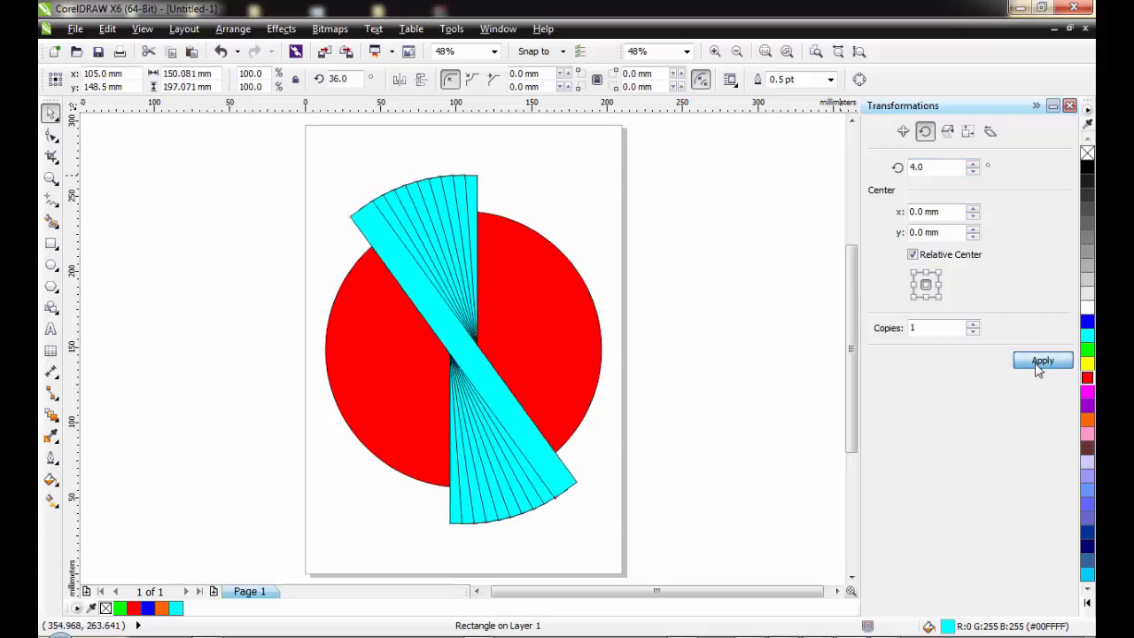
triple_click(1038, 363)
triple_click(1038, 363)
triple_click(1038, 363)
double_click(1039, 363)
double_click(1038, 363)
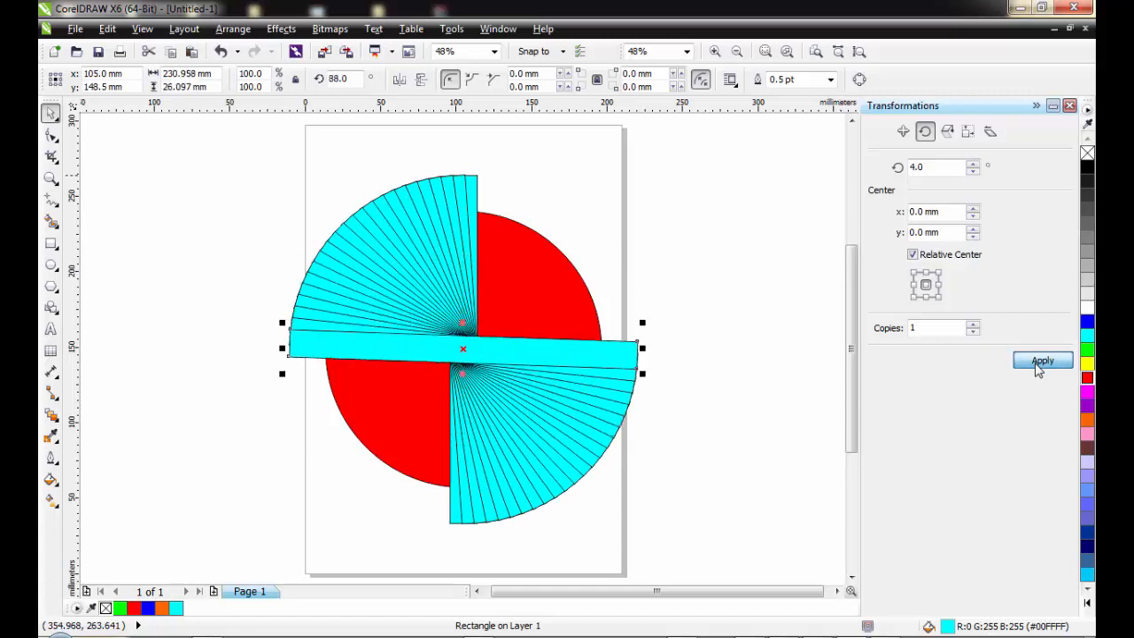
triple_click(1038, 363)
double_click(1038, 365)
double_click(1038, 365)
double_click(1038, 365)
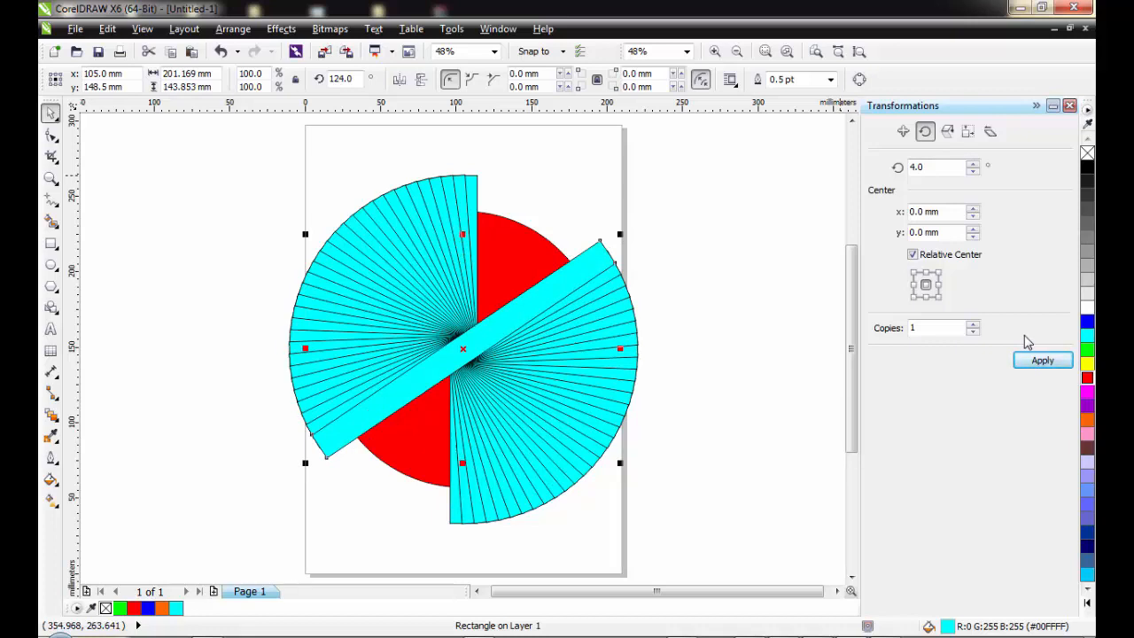
Undo the last three 4° rotated copies and close the Transformations settings.
key(ctrl+z)
key(ctrl+z)
key(ctrl+z)
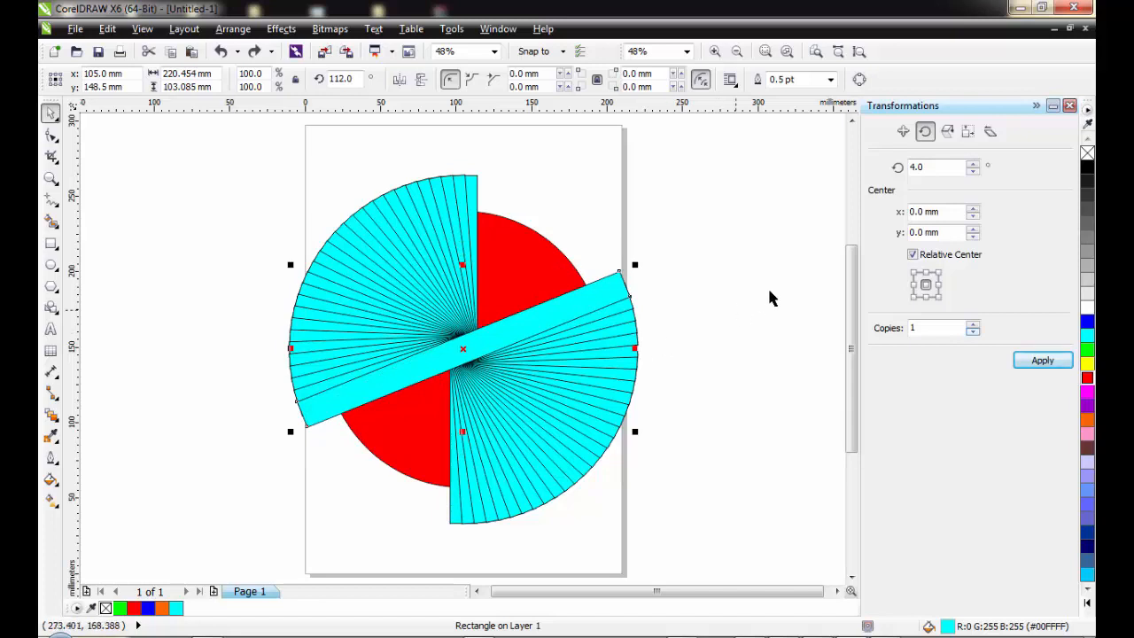
click(1070, 105)
click(283, 133)
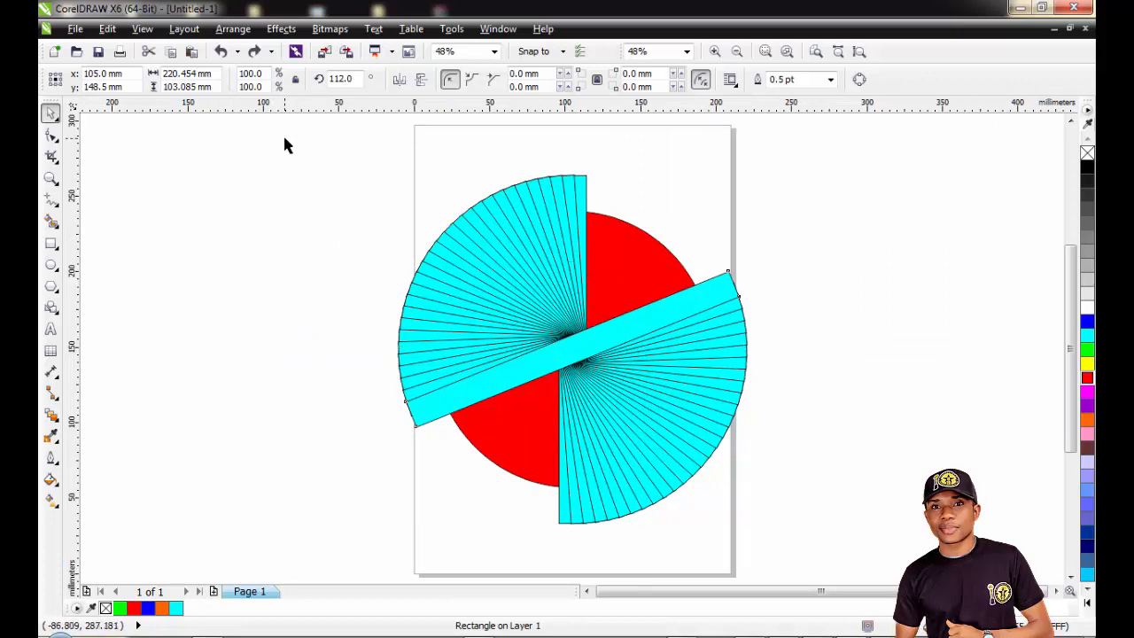
Select all the cyan bars together with the red circle and group them.
drag(284, 137, 587, 249)
mouse_move(639, 283)
mouse_down()
mouse_move(803, 464)
mouse_move(861, 560)
mouse_up()
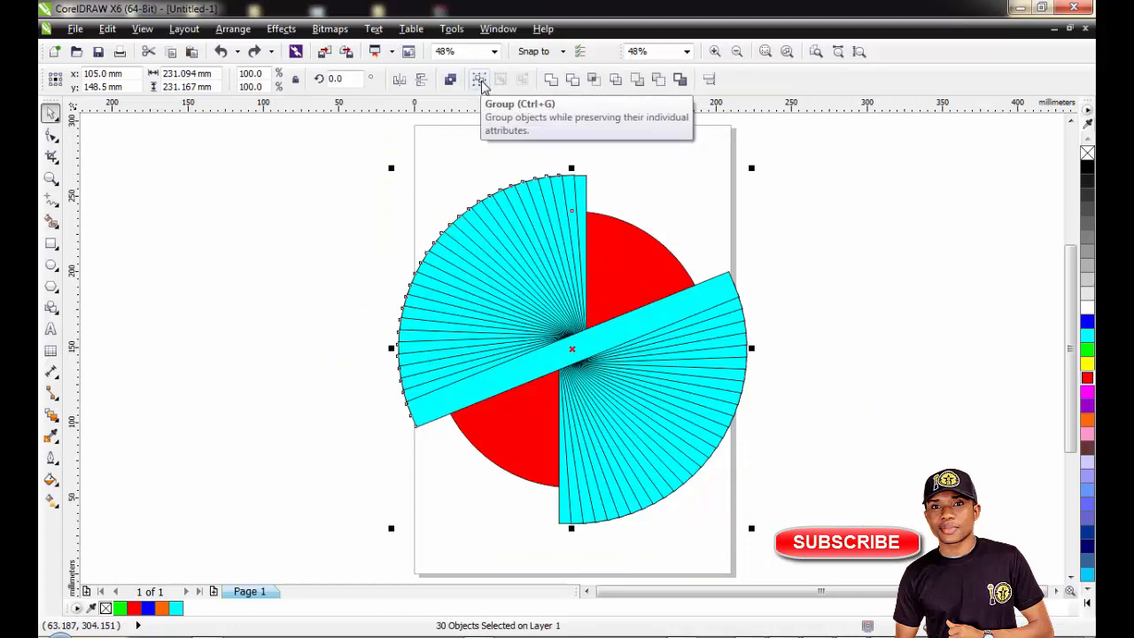
click(478, 80)
mouse_move(482, 298)
mouse_down()
mouse_move(441, 292)
mouse_move(482, 298)
mouse_up()
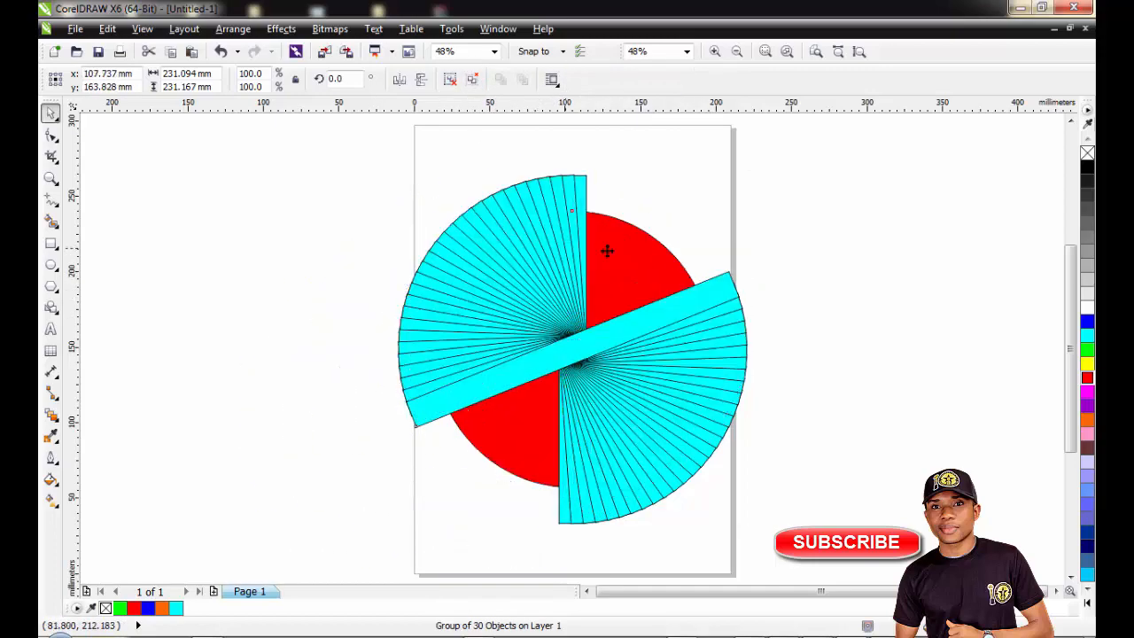
Move the grouped fan off the page and back onto it.
drag(442, 236, 808, 239)
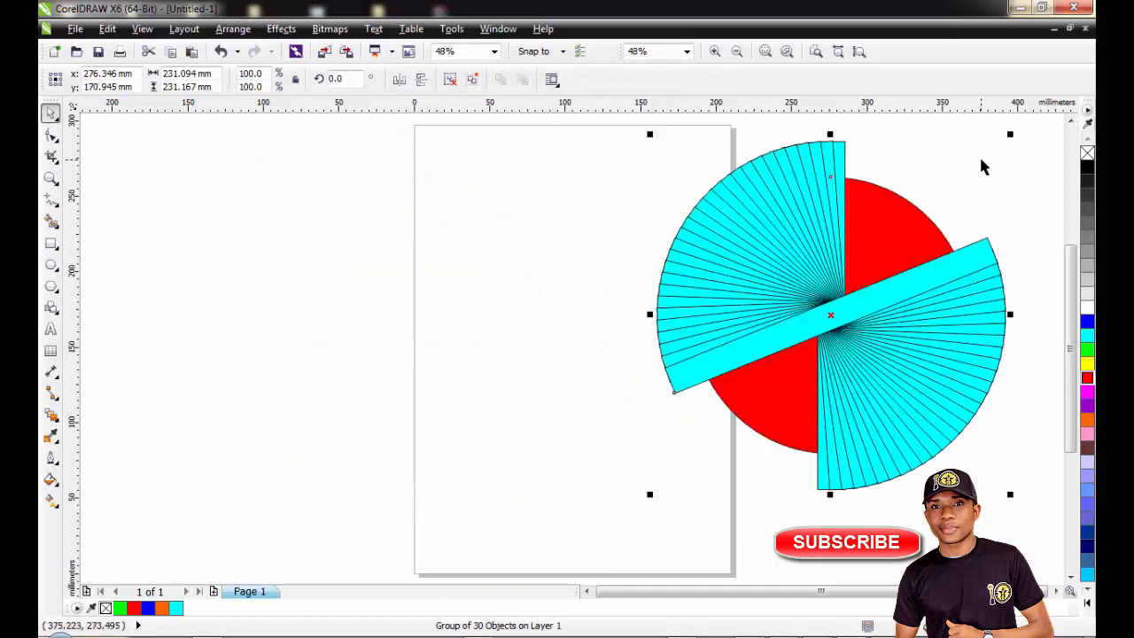
click(982, 165)
drag(708, 249, 587, 303)
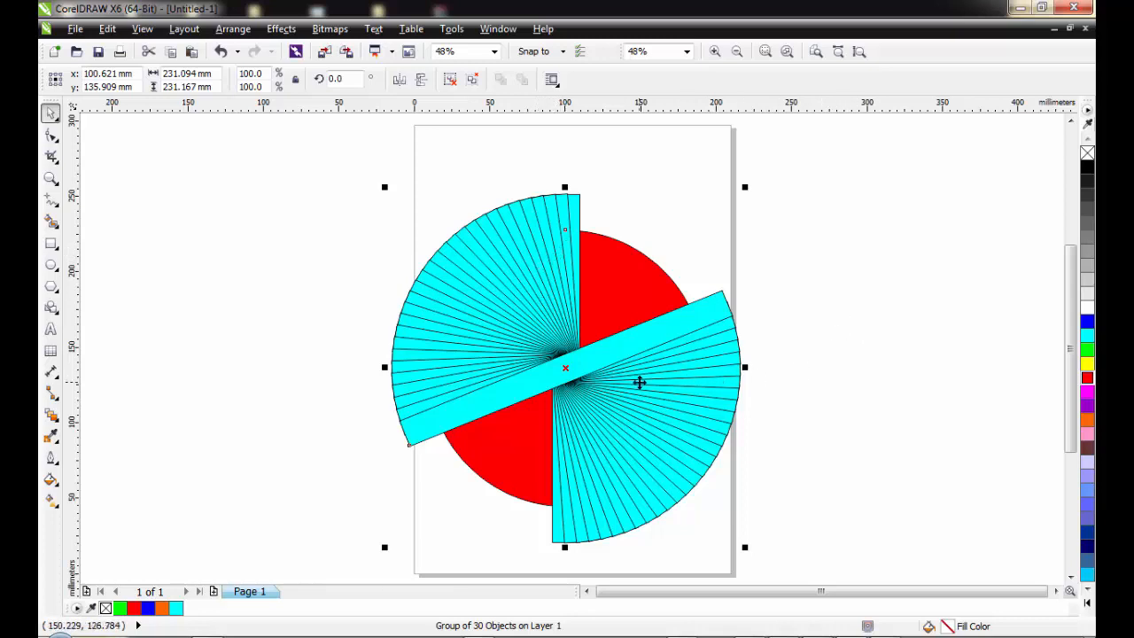
key(Escape)
Rotate the grouped fan counterclockwise by about 34.6°.
click(646, 383)
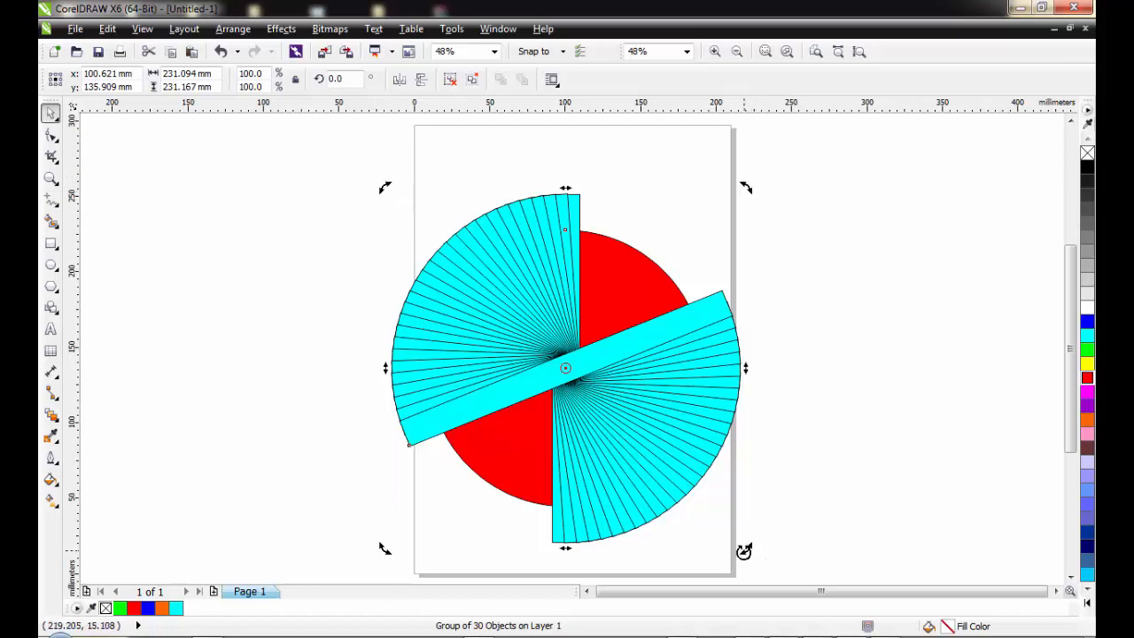
drag(744, 551, 762, 406)
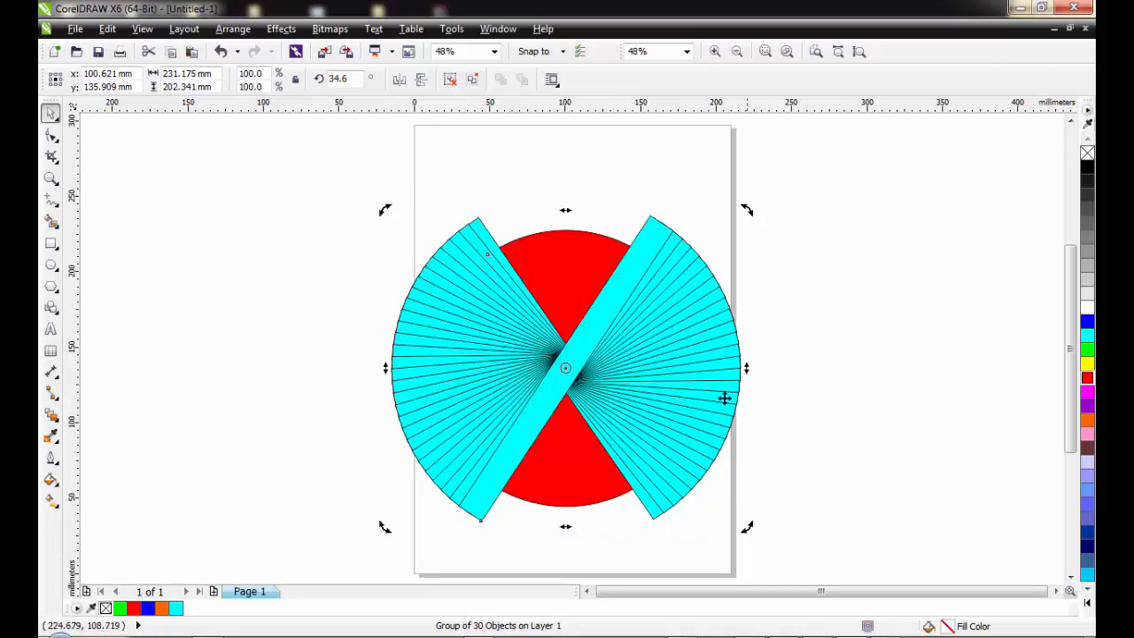
click(669, 360)
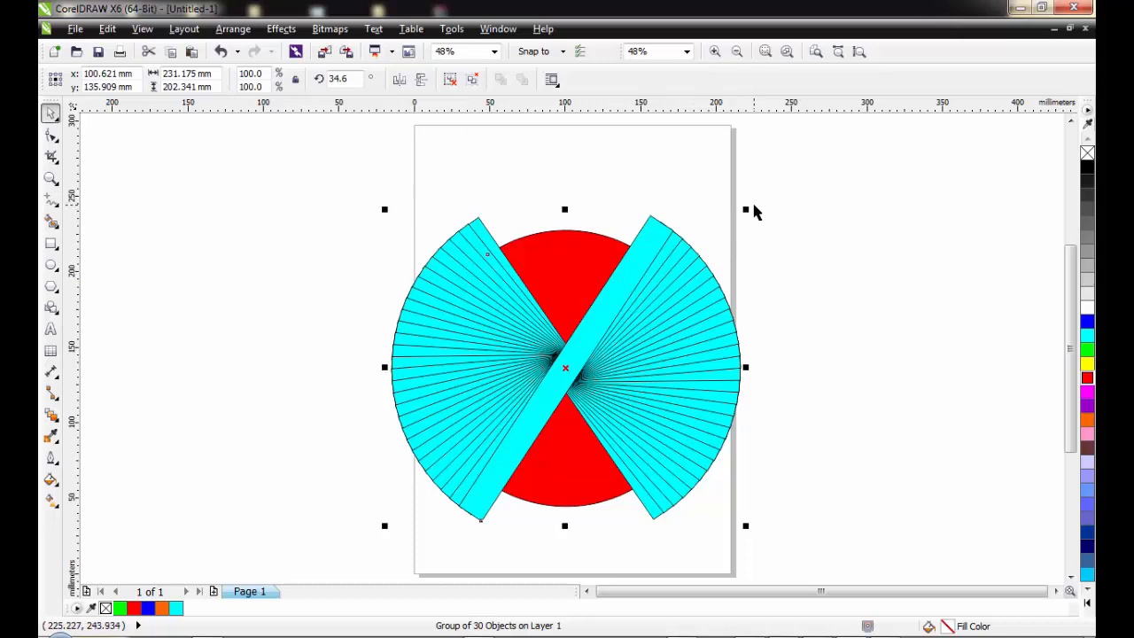
Scale the grouped fan to about 76.6% of its original size and place it beside the page's right edge.
drag(748, 212, 556, 418)
drag(478, 466, 841, 189)
drag(877, 250, 932, 303)
drag(878, 228, 658, 299)
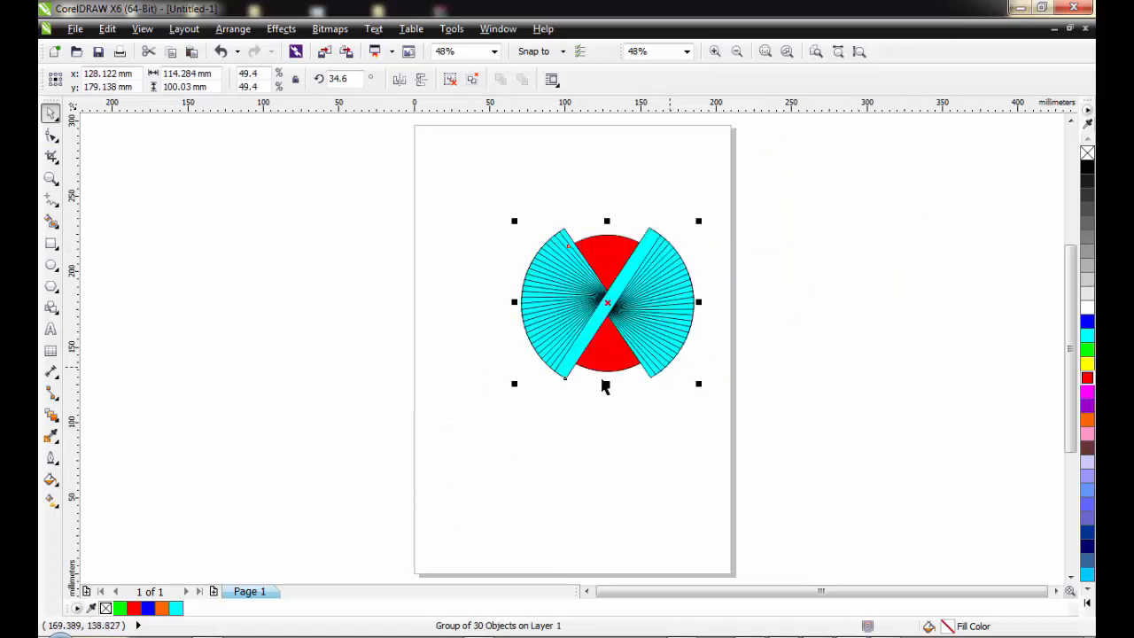
drag(516, 383, 469, 451)
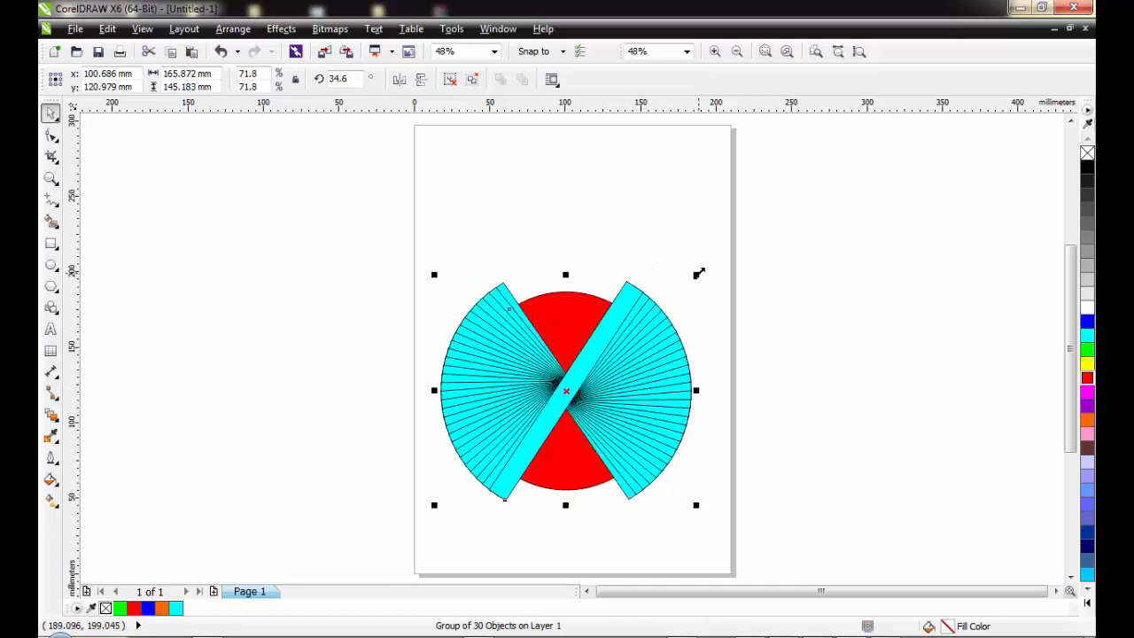
drag(699, 274, 711, 265)
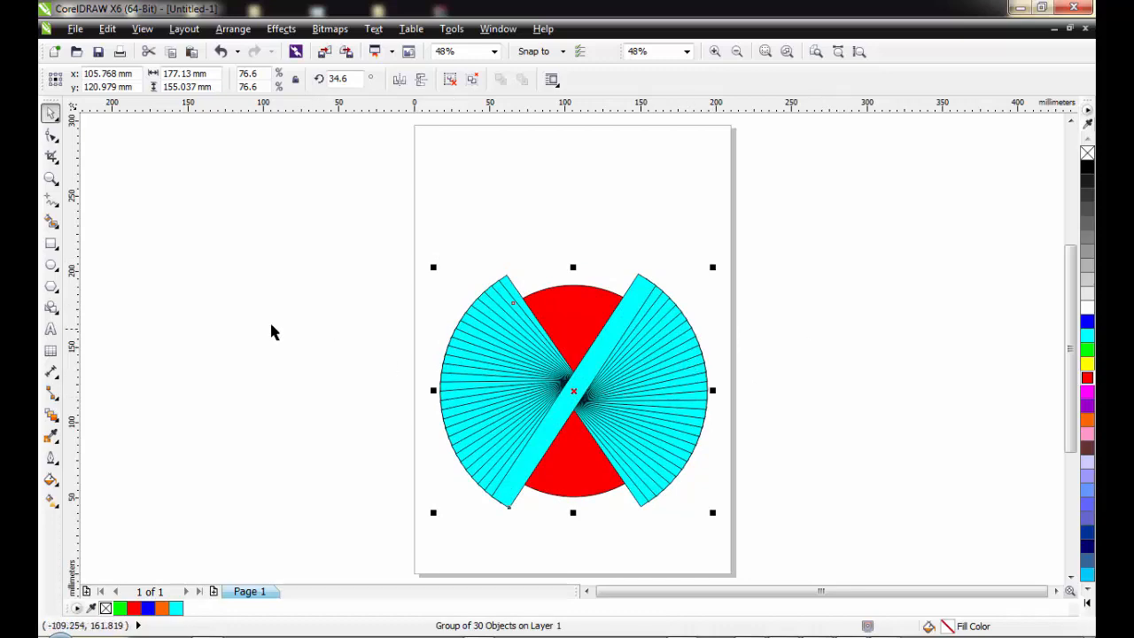
drag(576, 390, 876, 258)
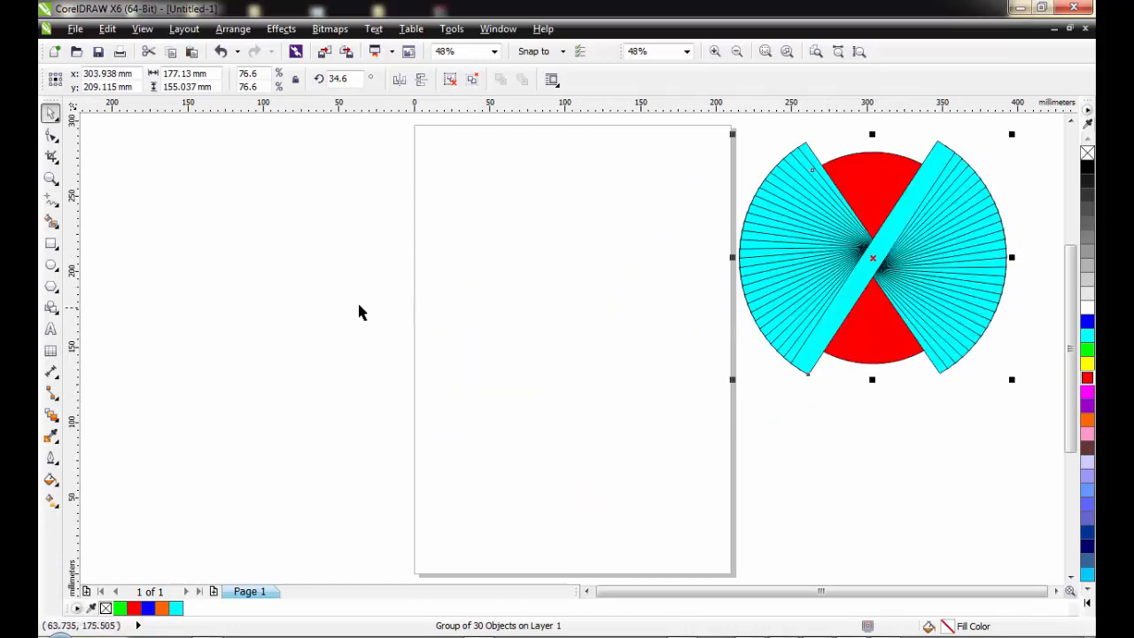
Draw a six-sided polygon about 137 mm wide and 158 mm high in the middle of the page.
click(52, 243)
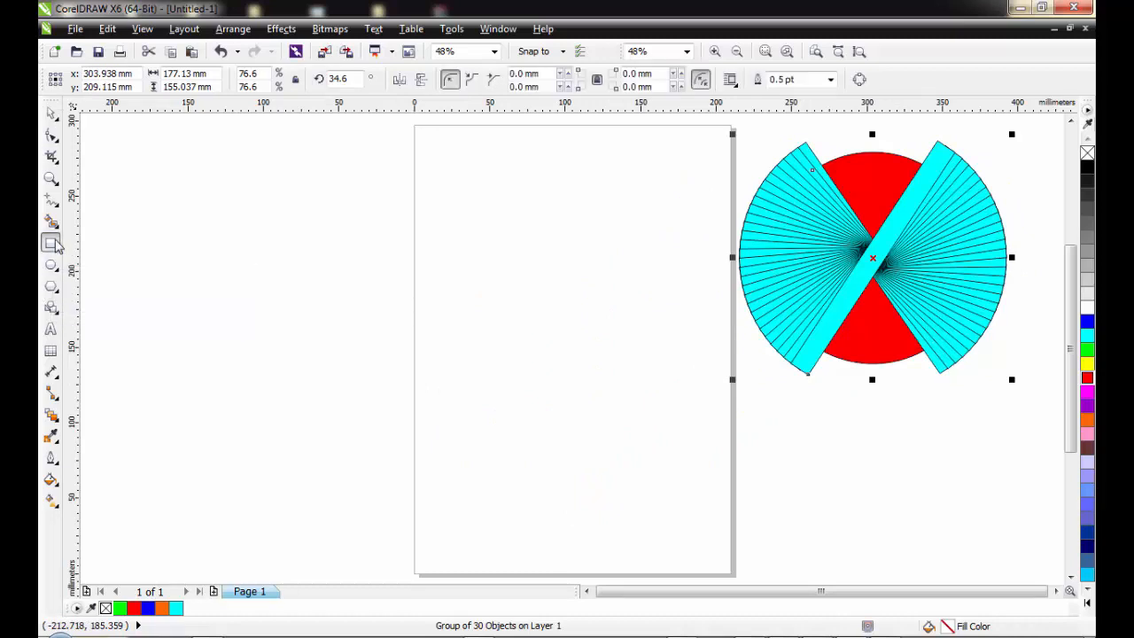
click(51, 285)
drag(453, 241, 670, 481)
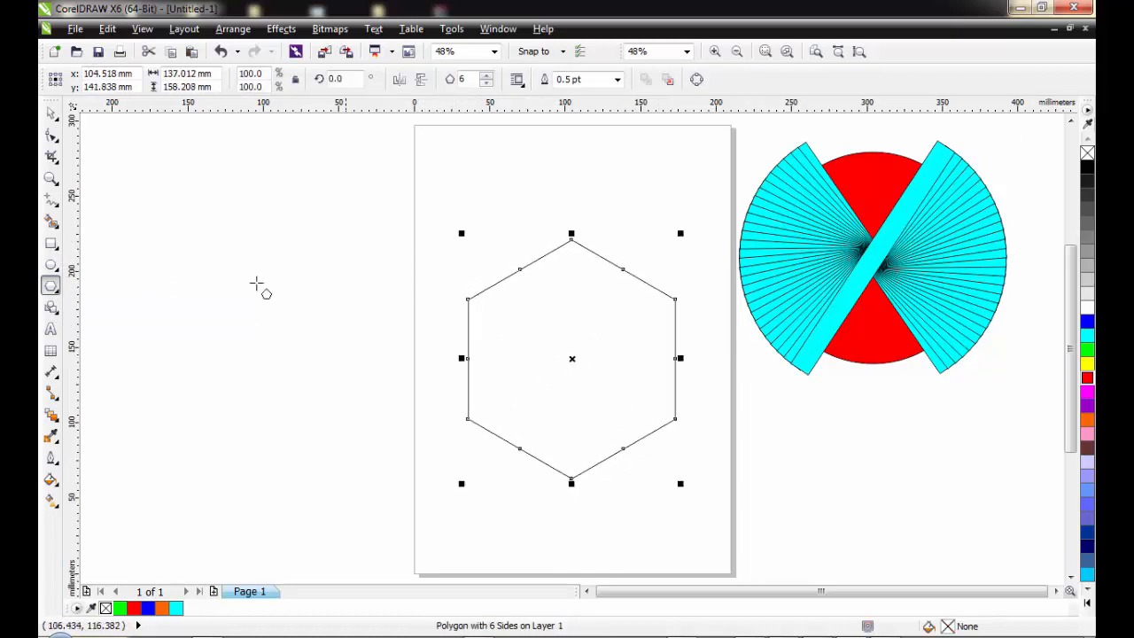
click(51, 286)
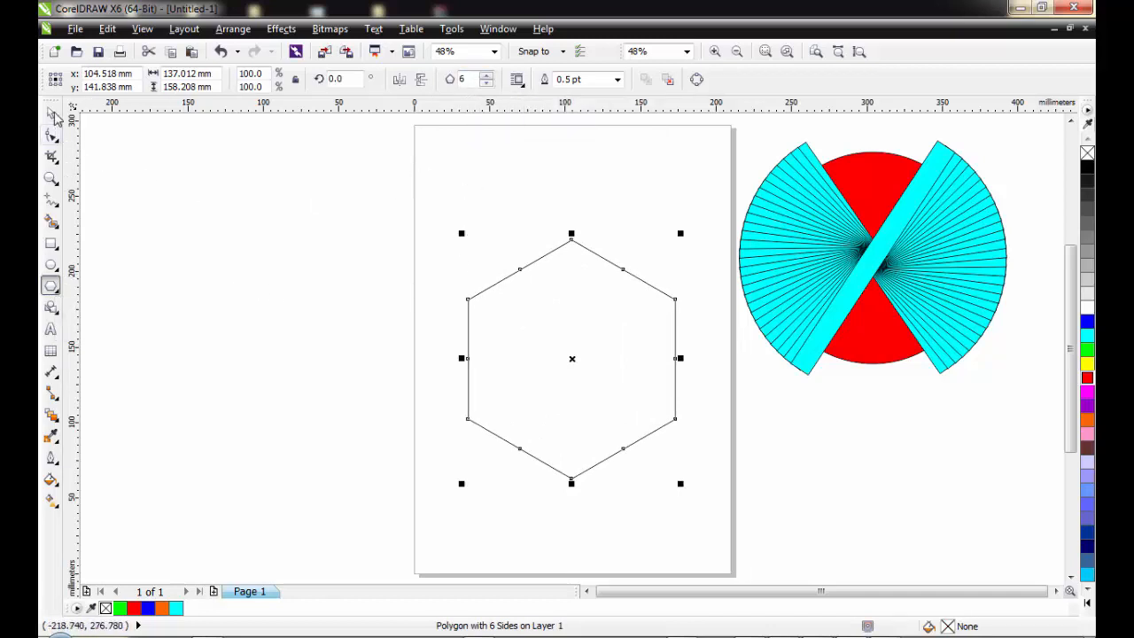
Draw a thin vertical rectangle about 12 mm wide and 189 mm high through the hexagon's middle.
click(51, 243)
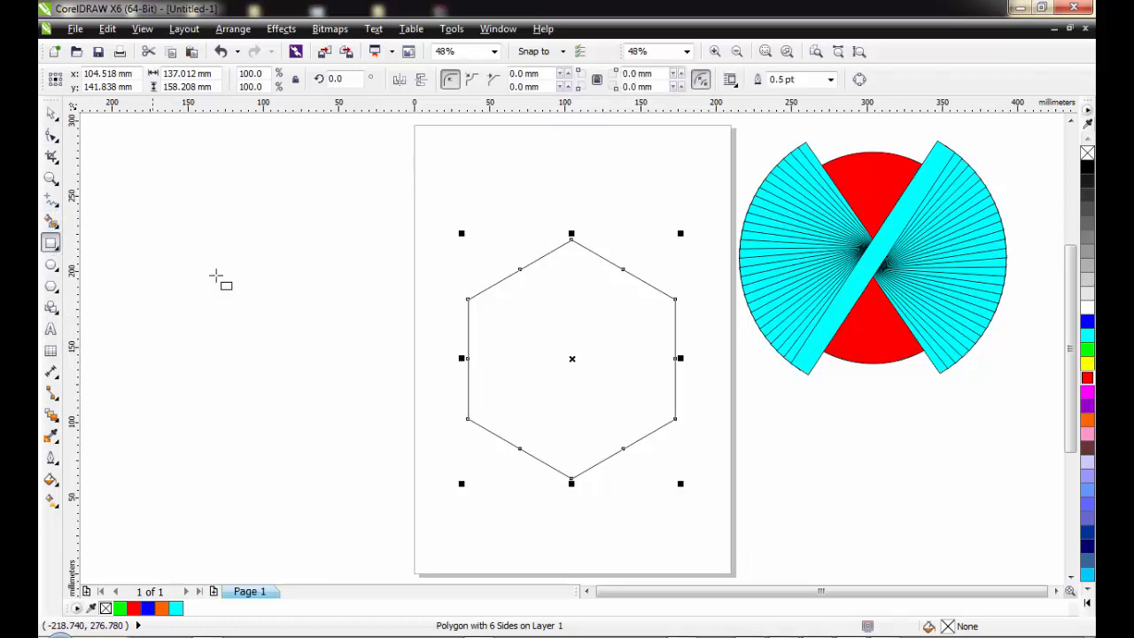
drag(563, 220, 582, 510)
click(50, 114)
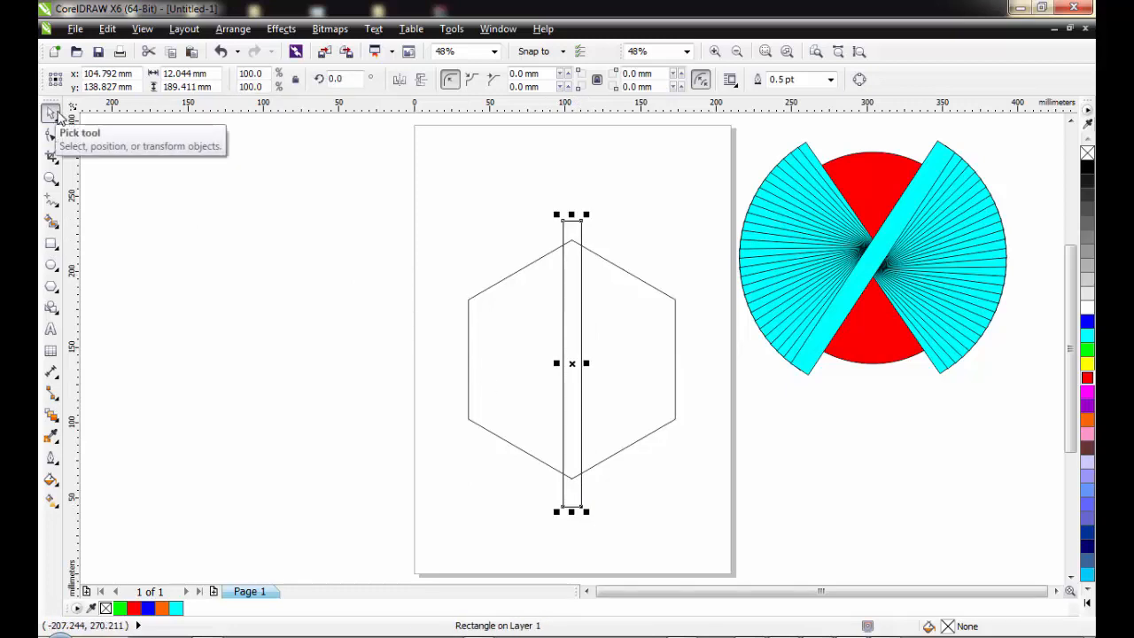
Centre both the thin rectangle and the hexagon on the page.
key(p)
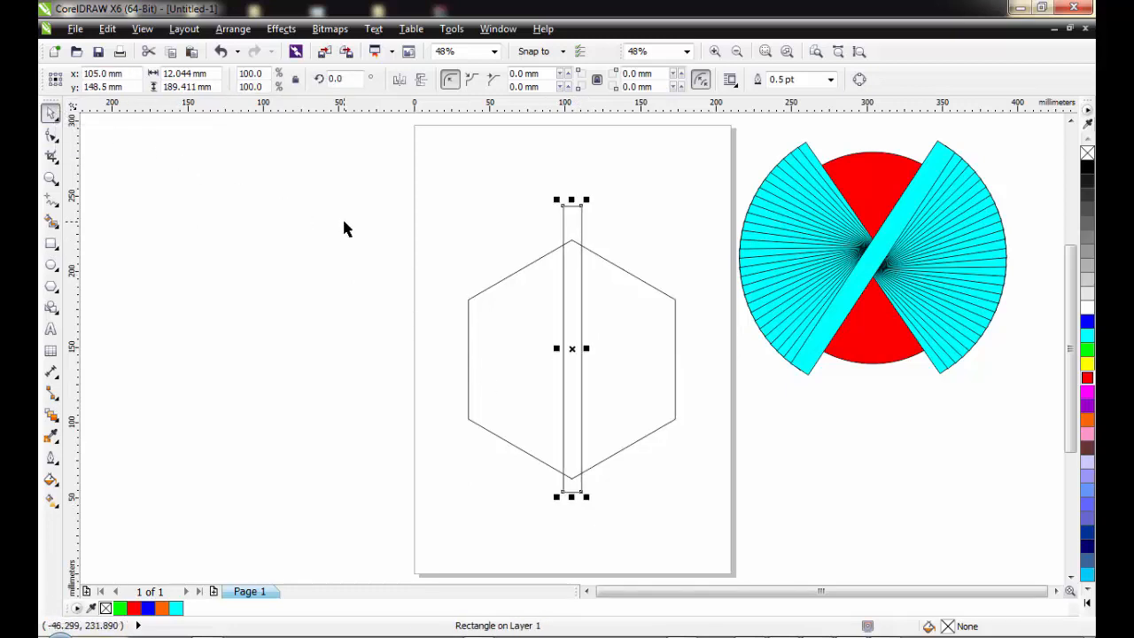
click(516, 329)
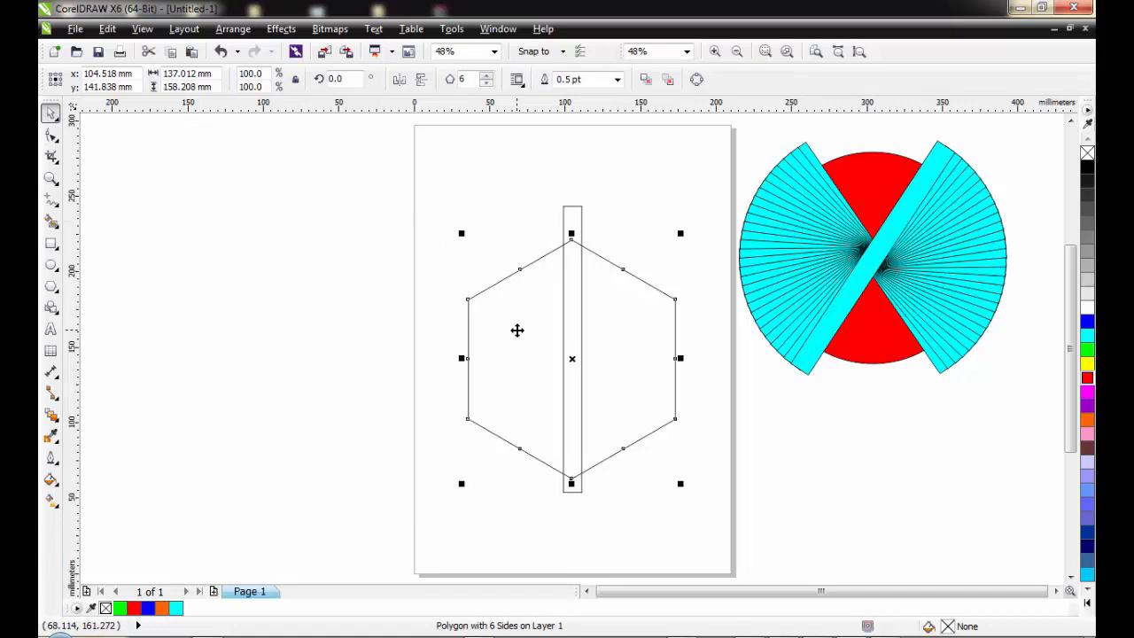
key(p)
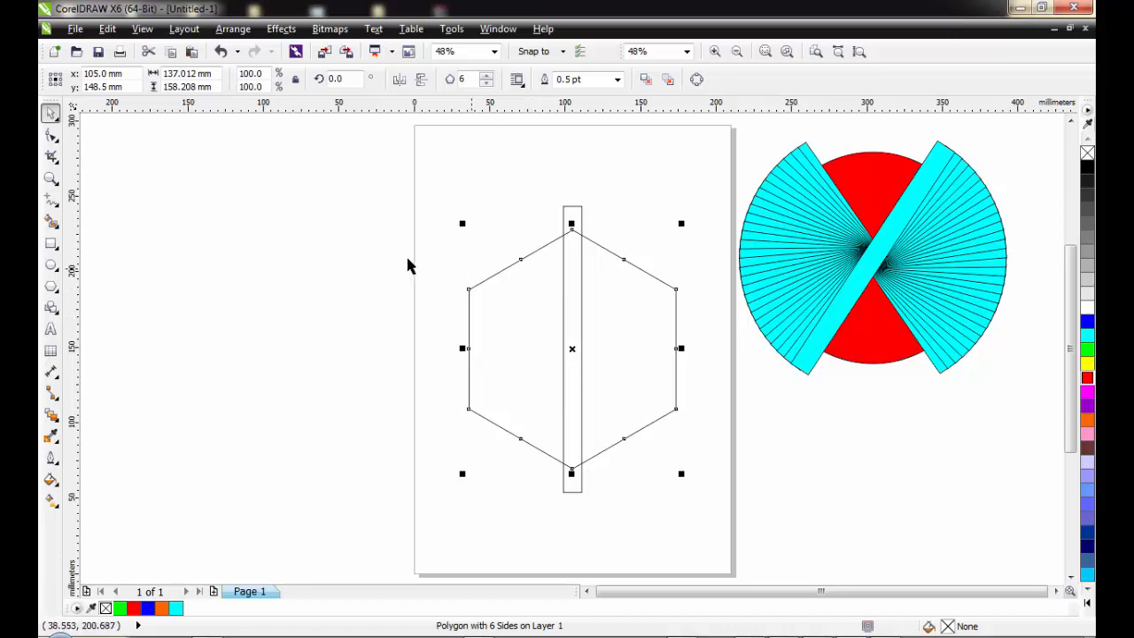
Fill the thin vertical rectangle with cyan.
click(576, 210)
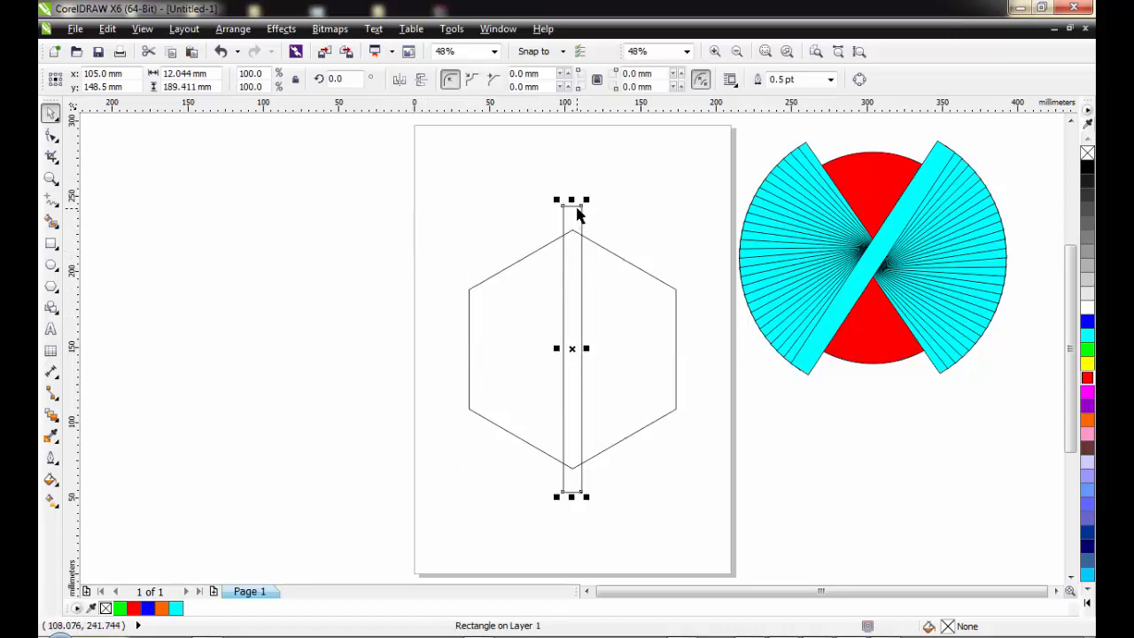
click(1087, 335)
Recolour the thin rectangle green and fill the hexagon with blue.
click(1087, 349)
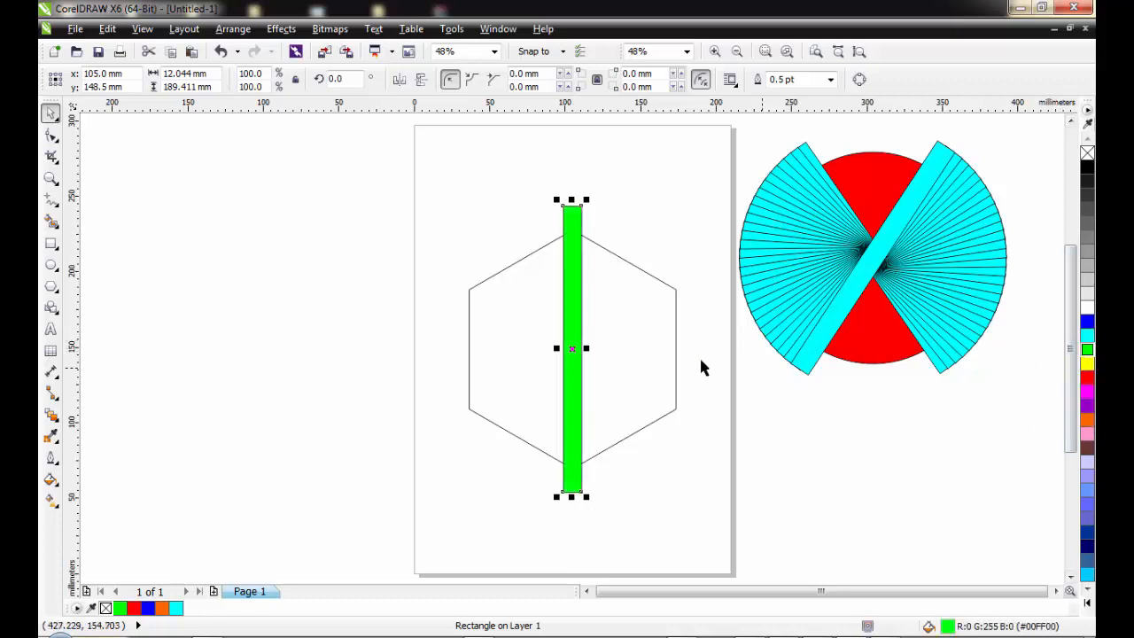
click(676, 341)
click(1087, 322)
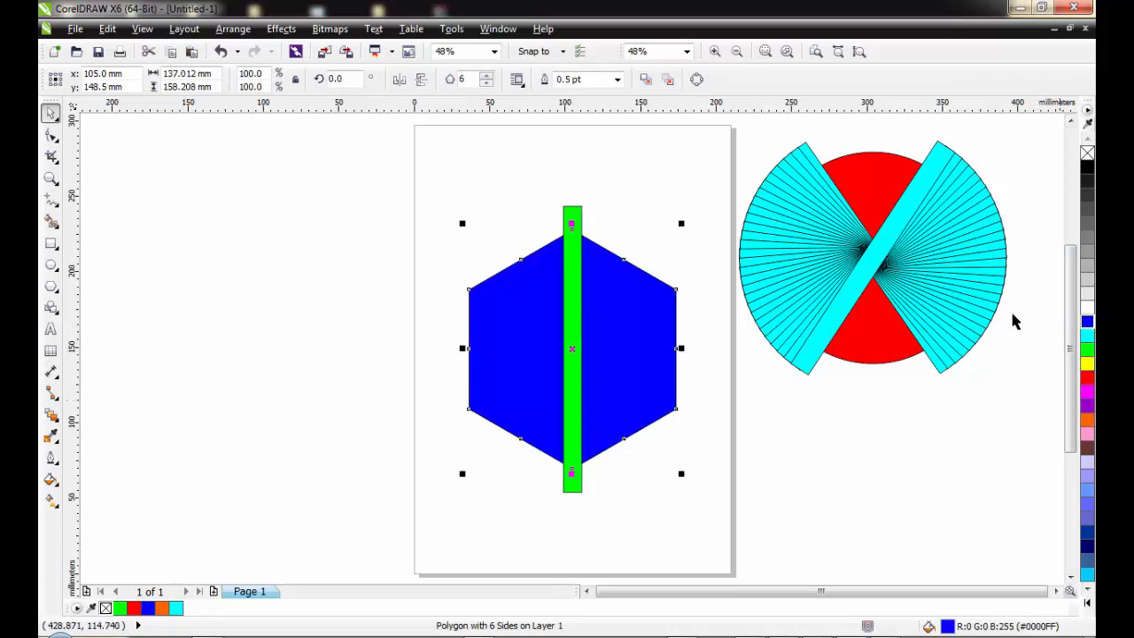
Open the Rotate transformation for the thin vertical bar and set its angle to 10°.
click(574, 227)
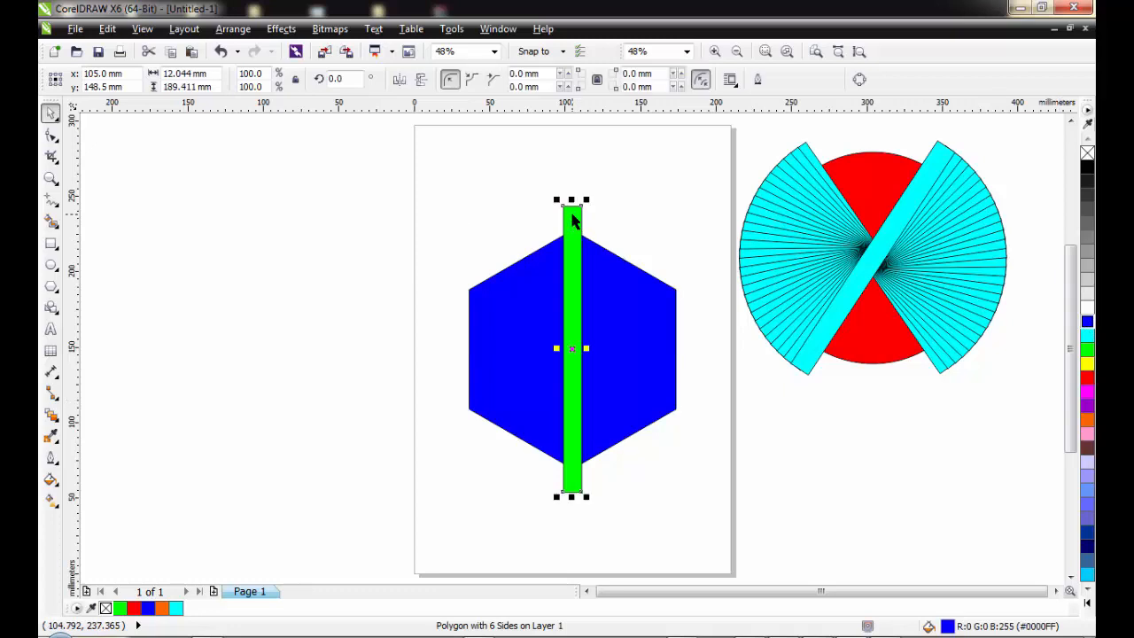
click(234, 30)
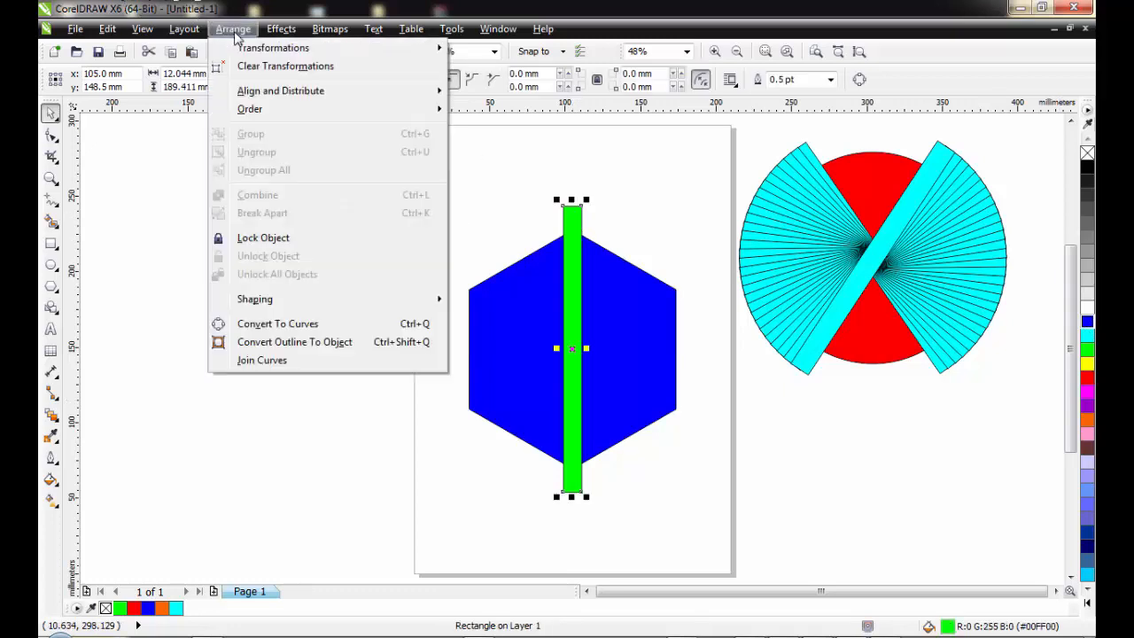
mouse_move(304, 57)
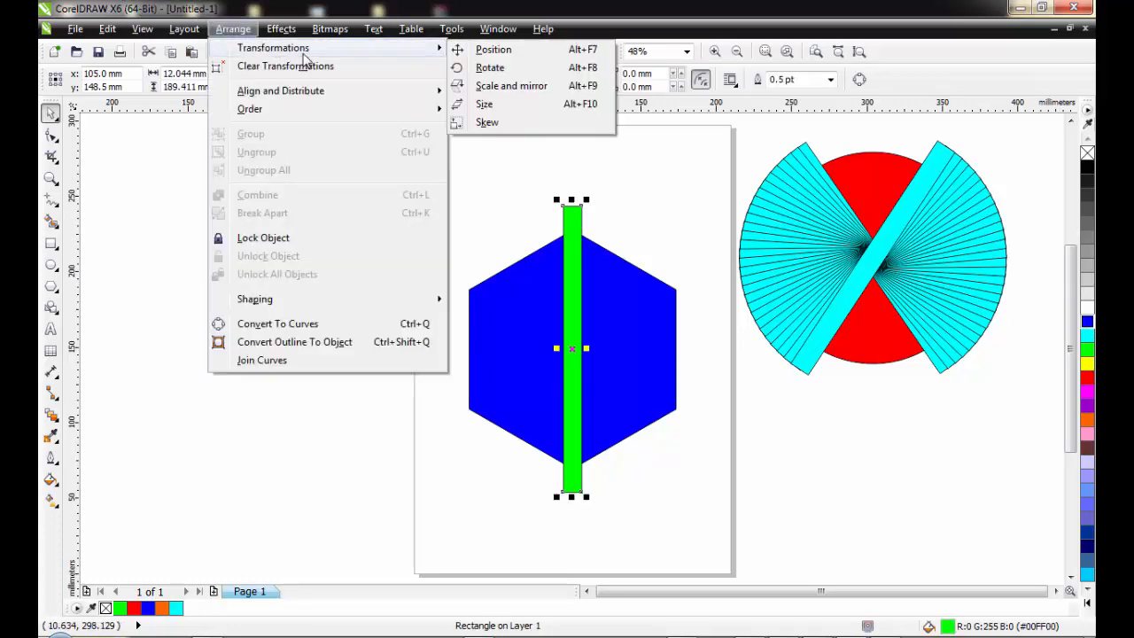
click(490, 68)
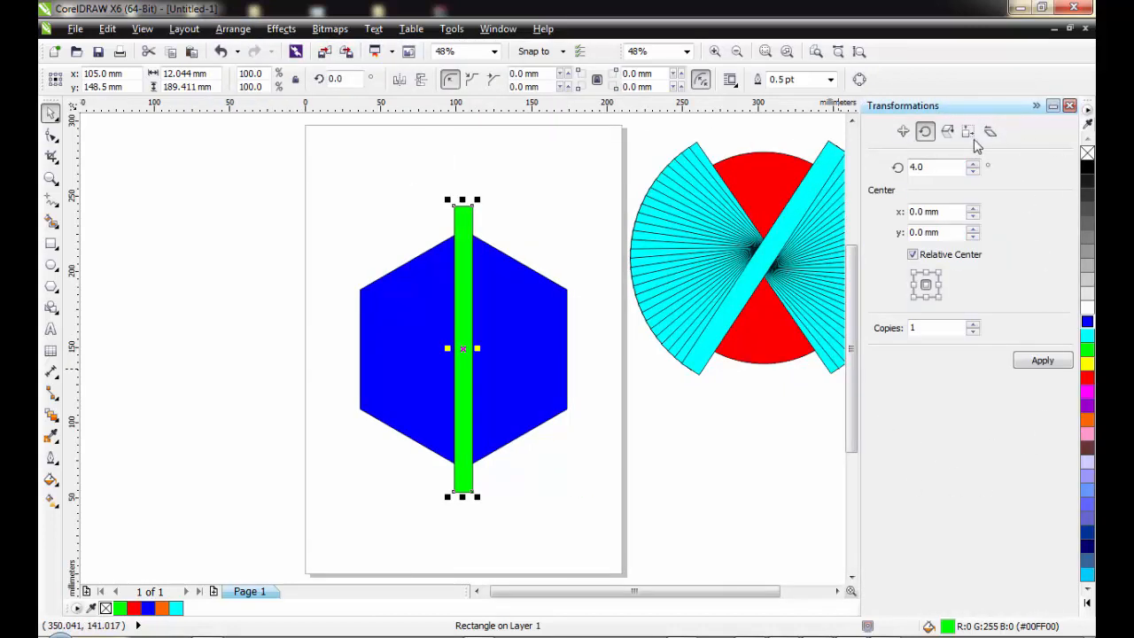
double_click(936, 166)
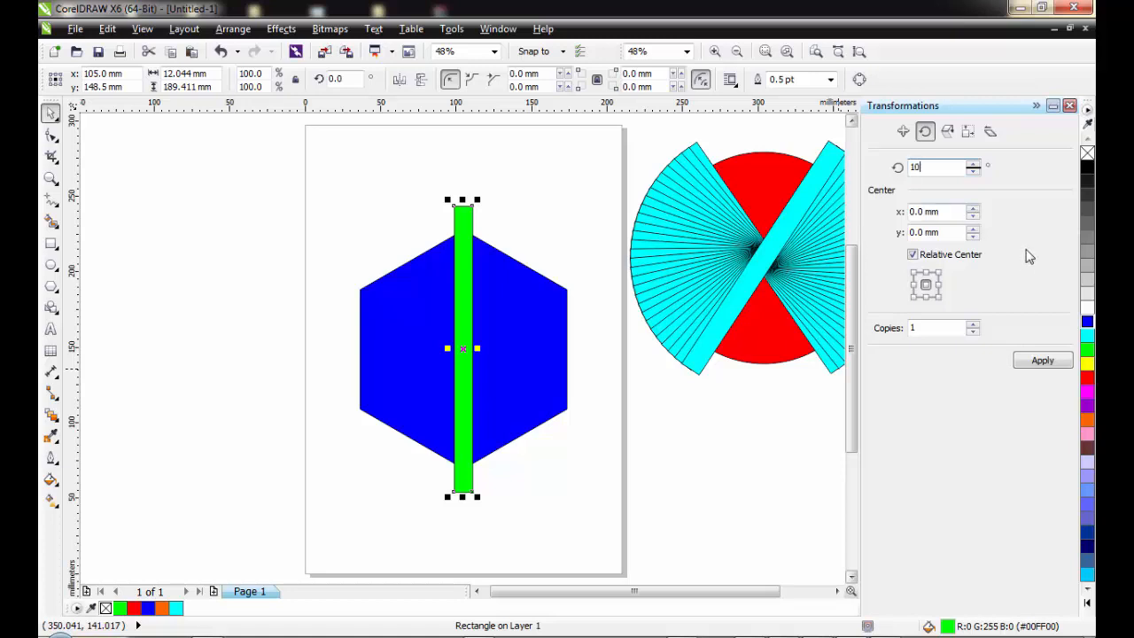
Try making 20 rotated copies of the bar, and undo them together with the green and blue fills.
click(935, 331)
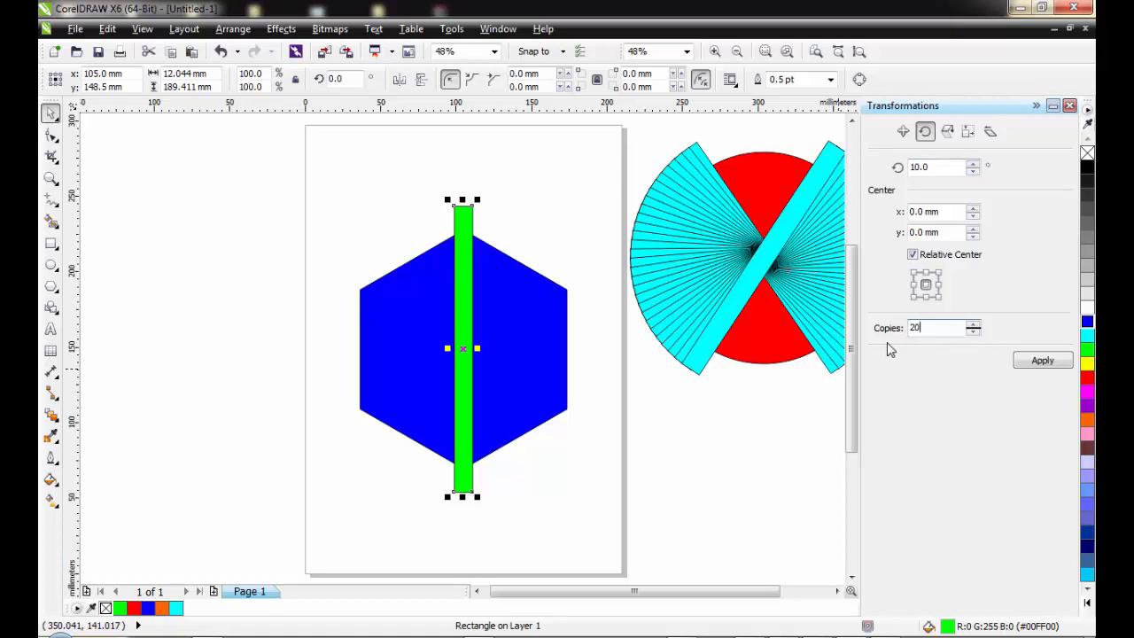
click(1041, 365)
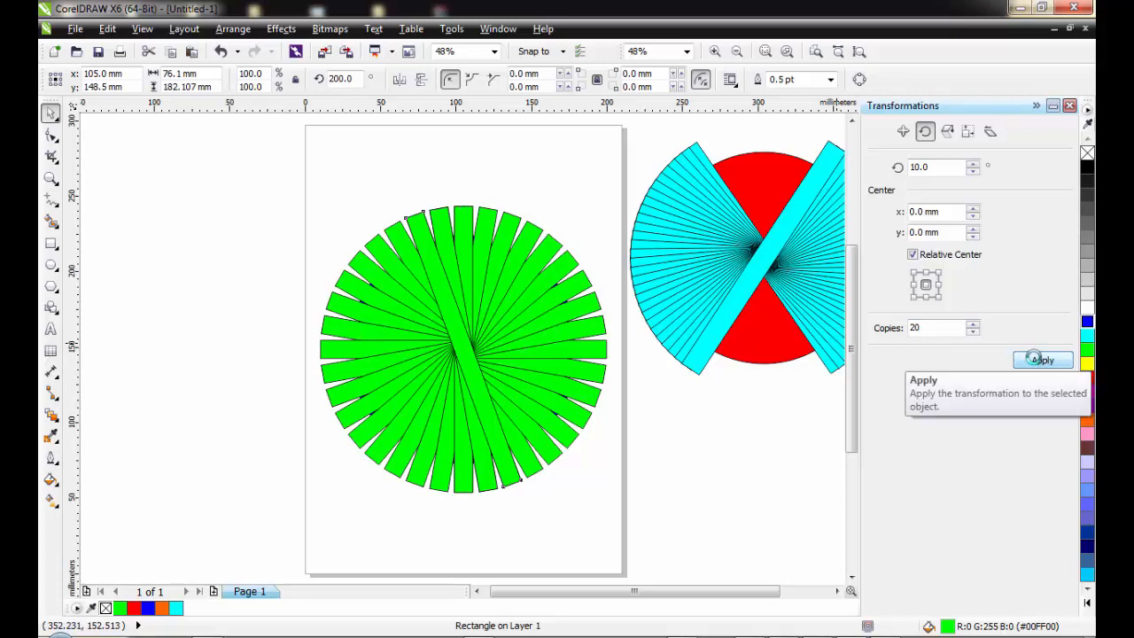
key(ctrl+z)
key(ctrl+z)
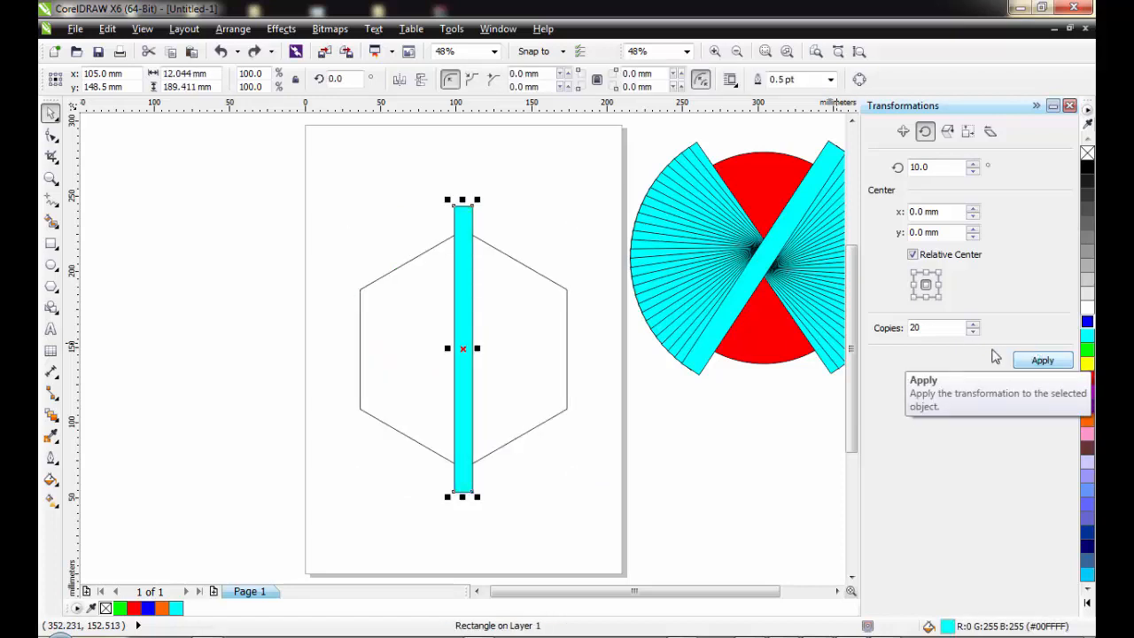
Make 10 copies of the cyan bar at successive 10° rotations, and add three more copies one at a time.
double_click(936, 327)
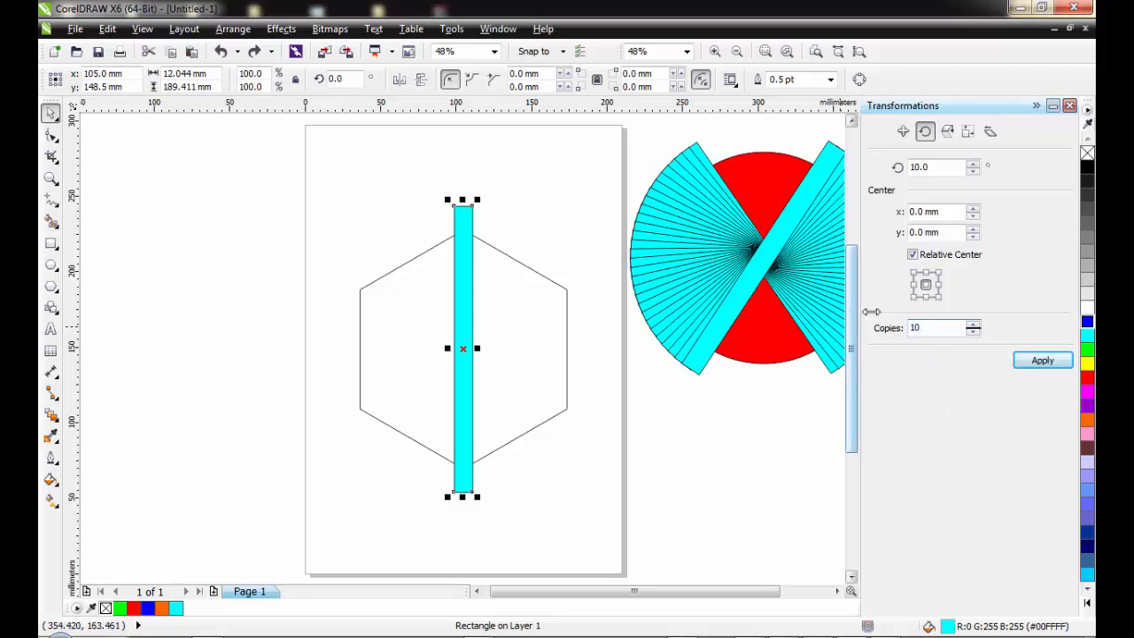
click(1060, 364)
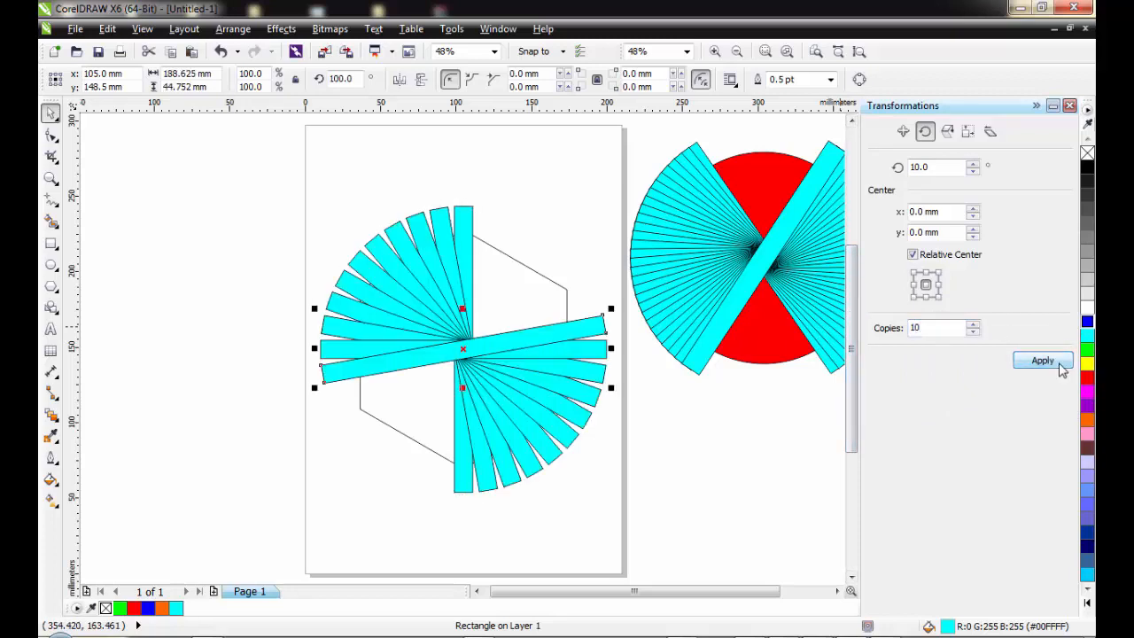
double_click(931, 326)
text(1)
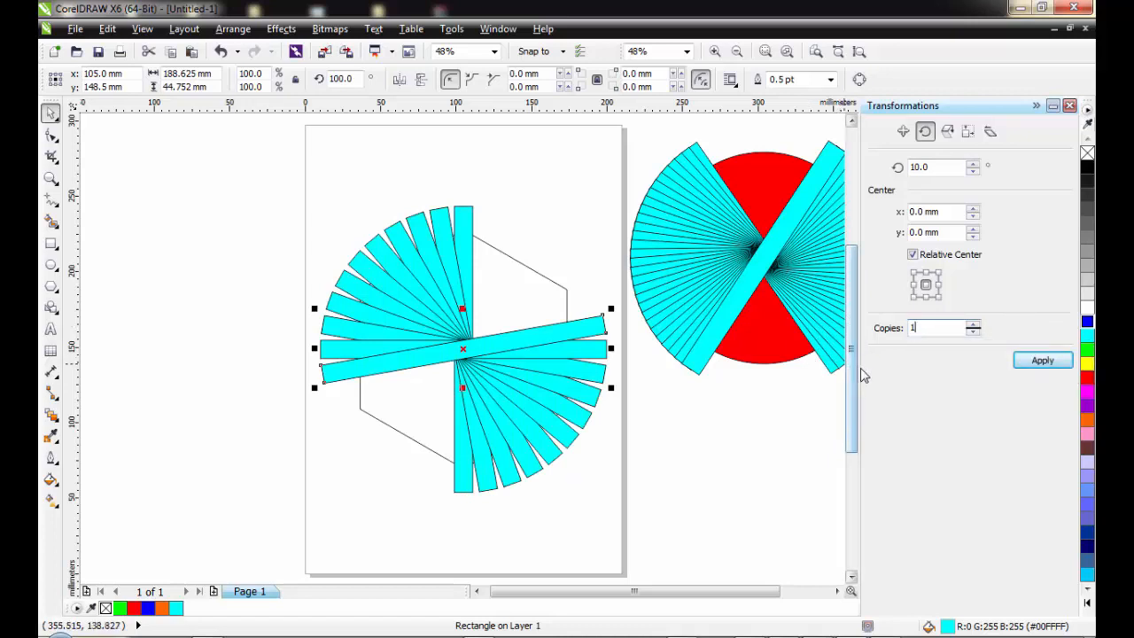
click(1050, 362)
click(1052, 362)
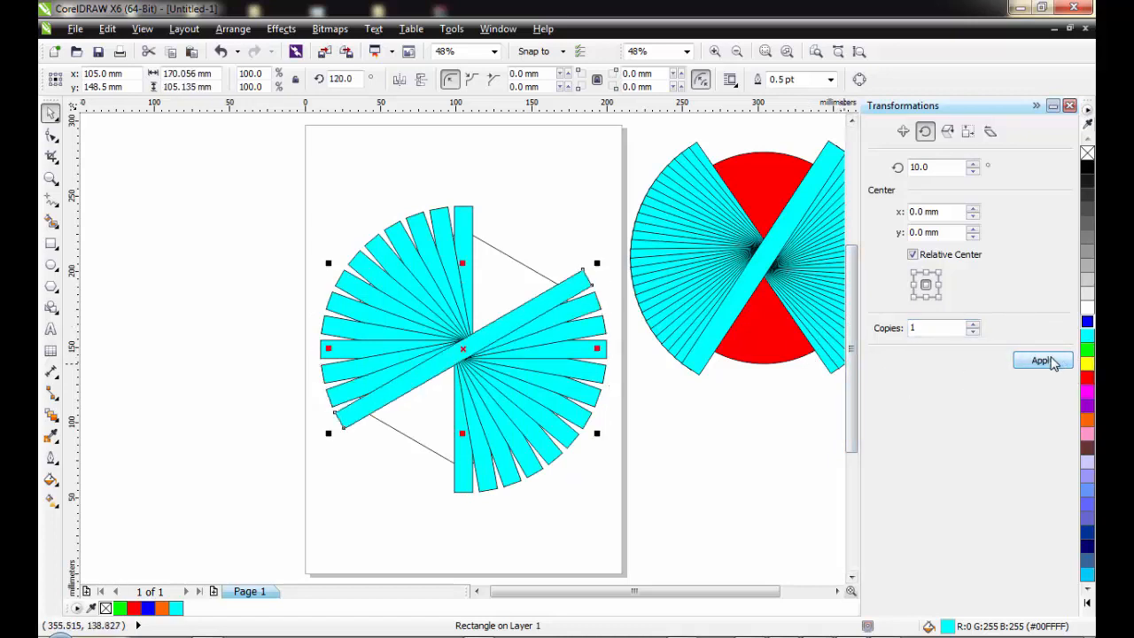
click(1052, 363)
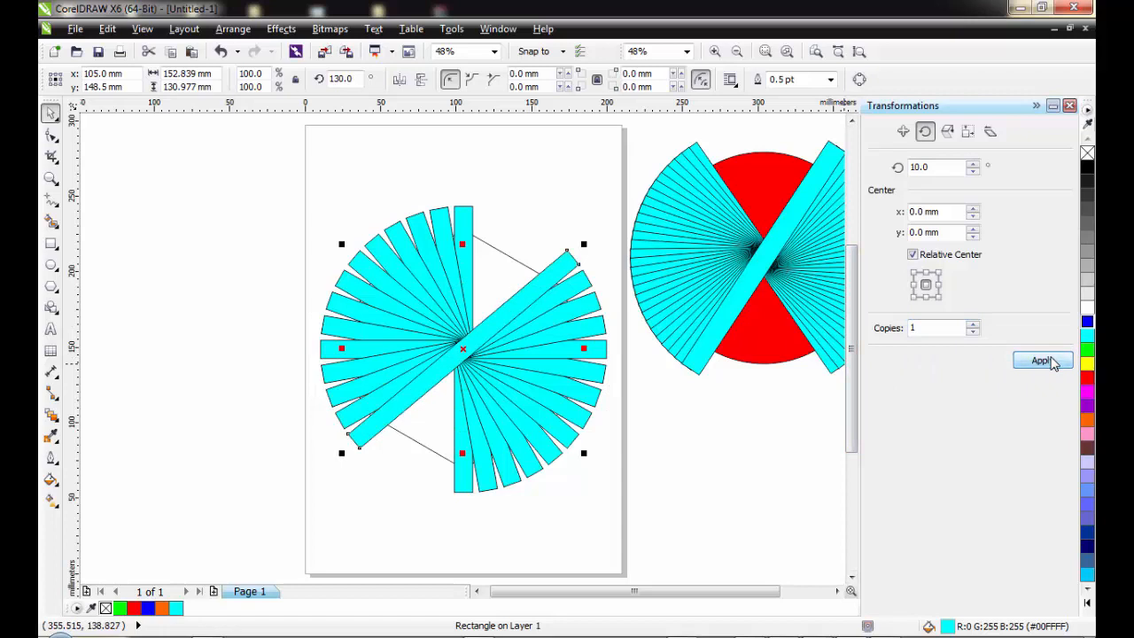
Fill the hexagon behind the cyan bars with magenta.
click(263, 193)
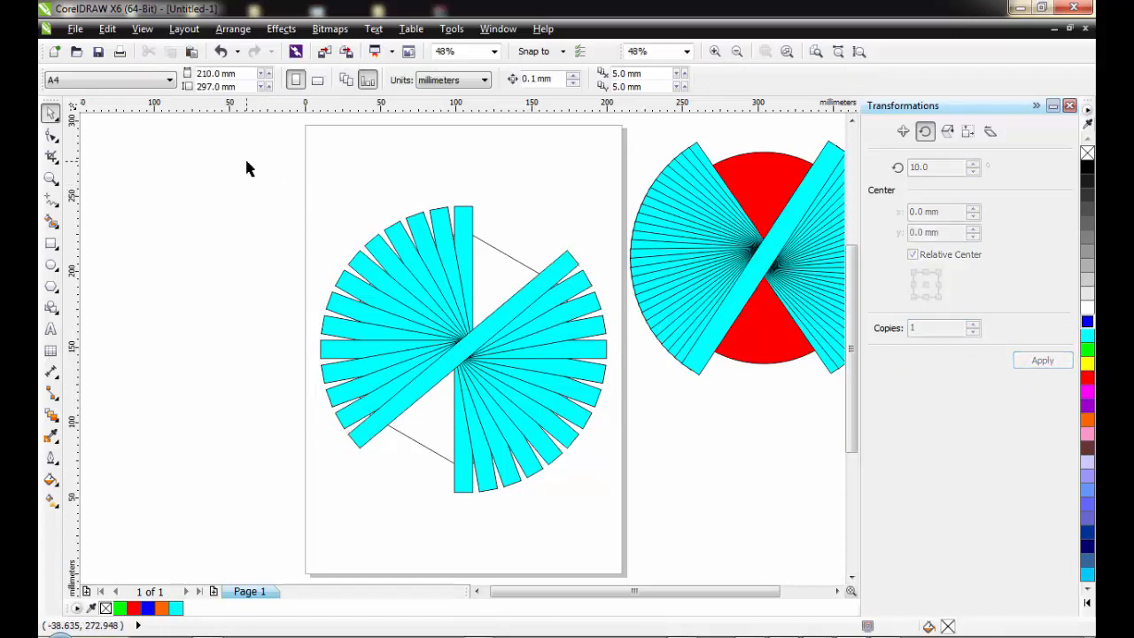
drag(248, 158, 500, 262)
click(501, 262)
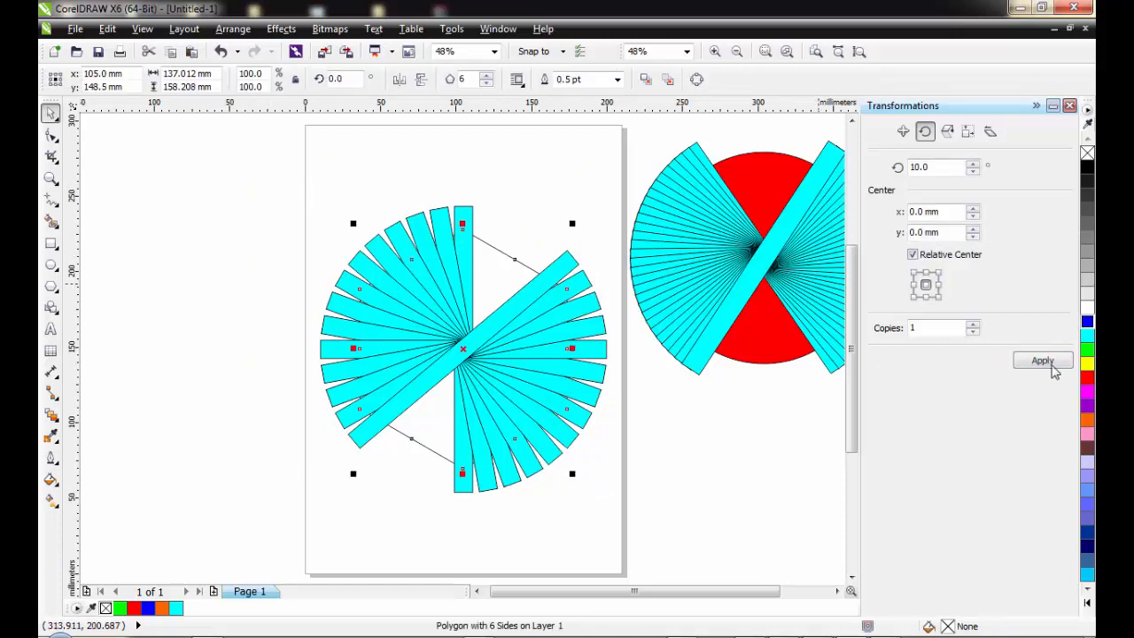
click(1088, 394)
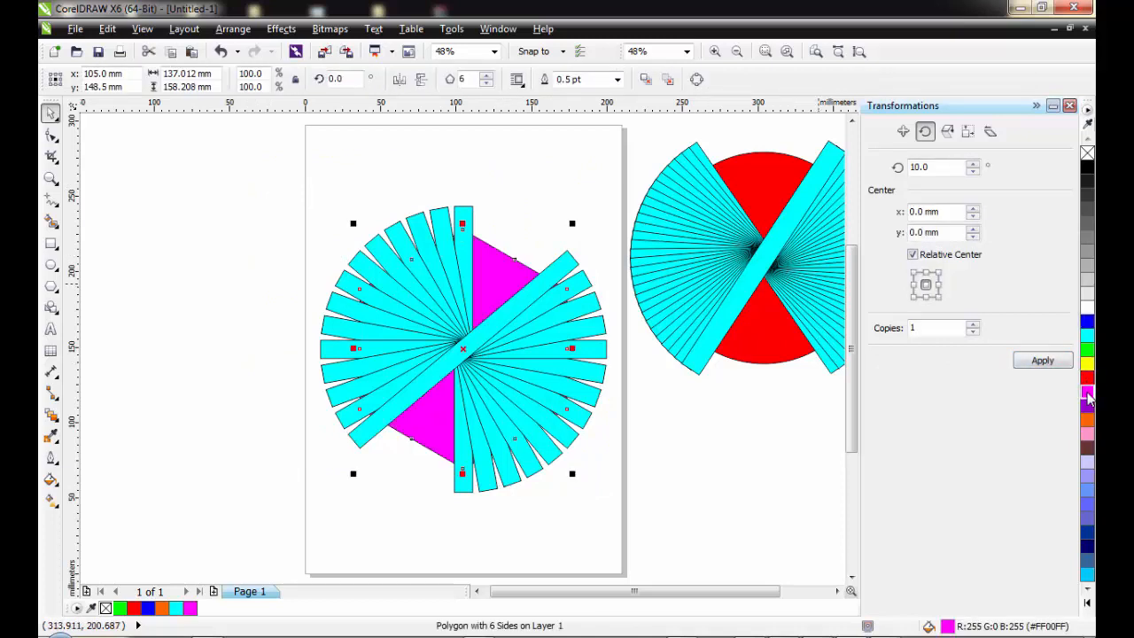
Group the magenta hexagon with all its cyan bars and rotate the group by about 30°.
drag(243, 168, 654, 565)
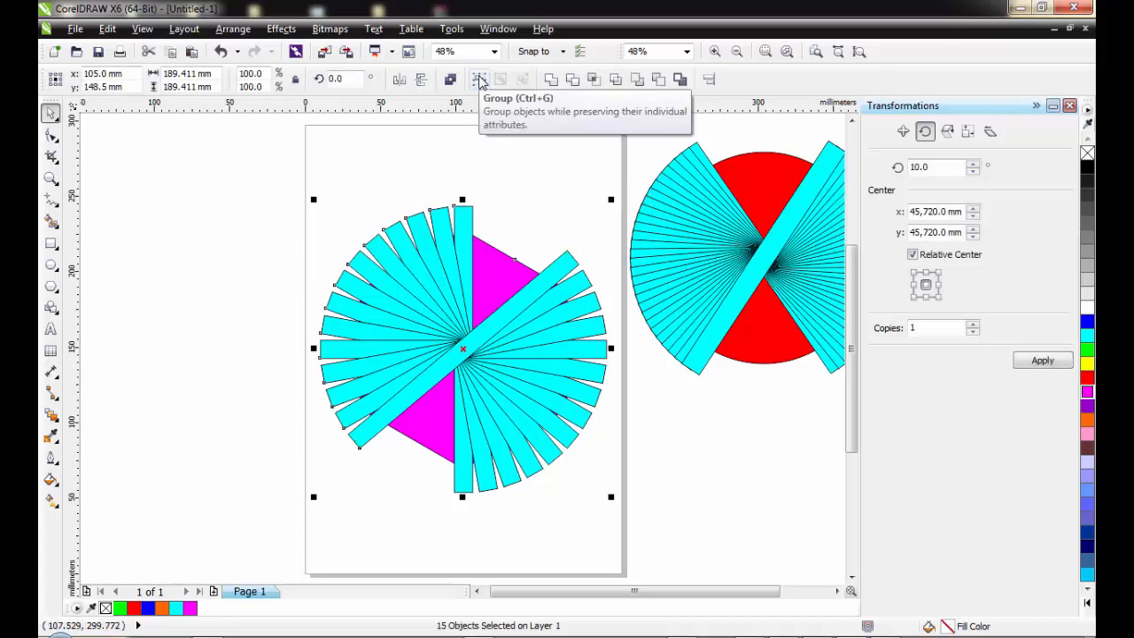
click(479, 79)
click(537, 369)
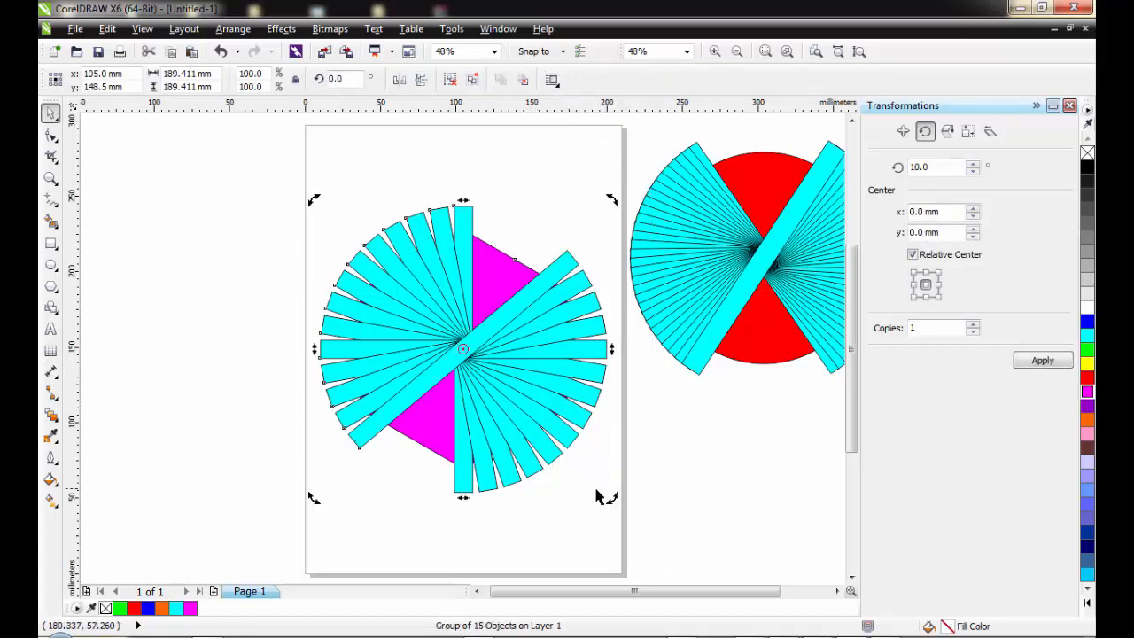
drag(609, 502, 665, 406)
click(679, 445)
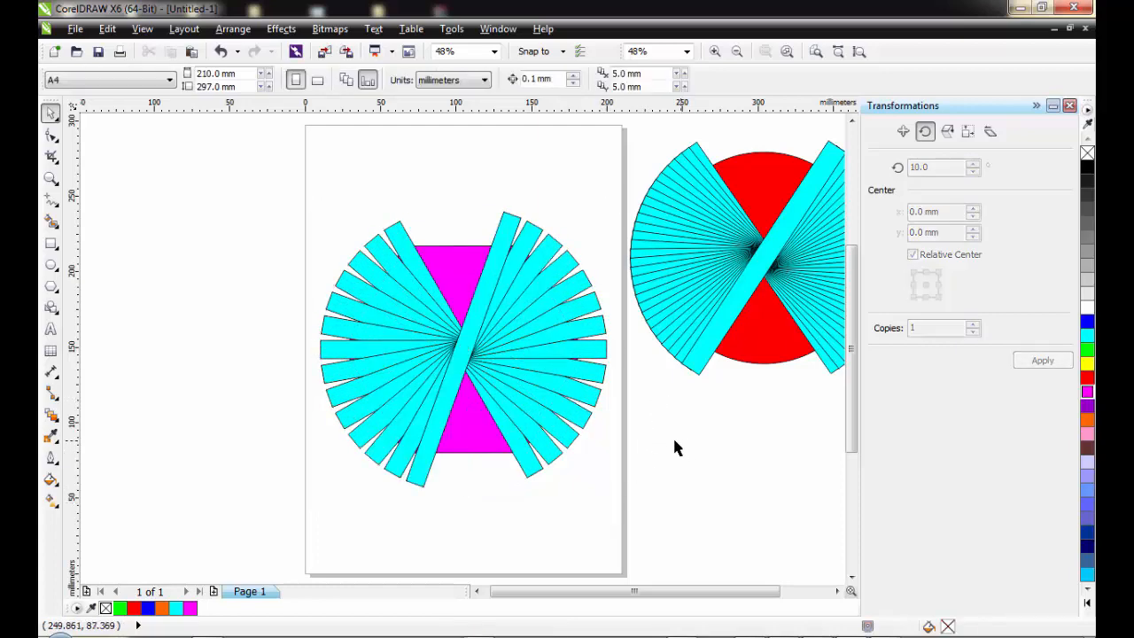
Shrink the hexagon fan to about 88 × 85 mm, and bring the circle fan onto the page at about 100 × 87 mm.
click(544, 372)
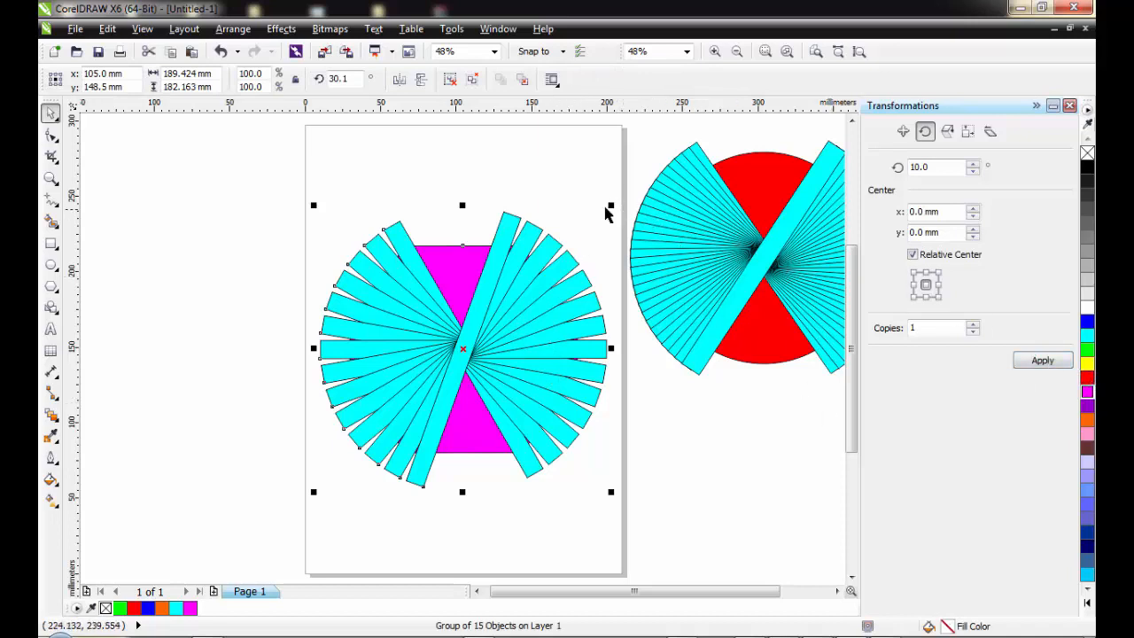
drag(610, 205, 456, 354)
drag(691, 278, 519, 294)
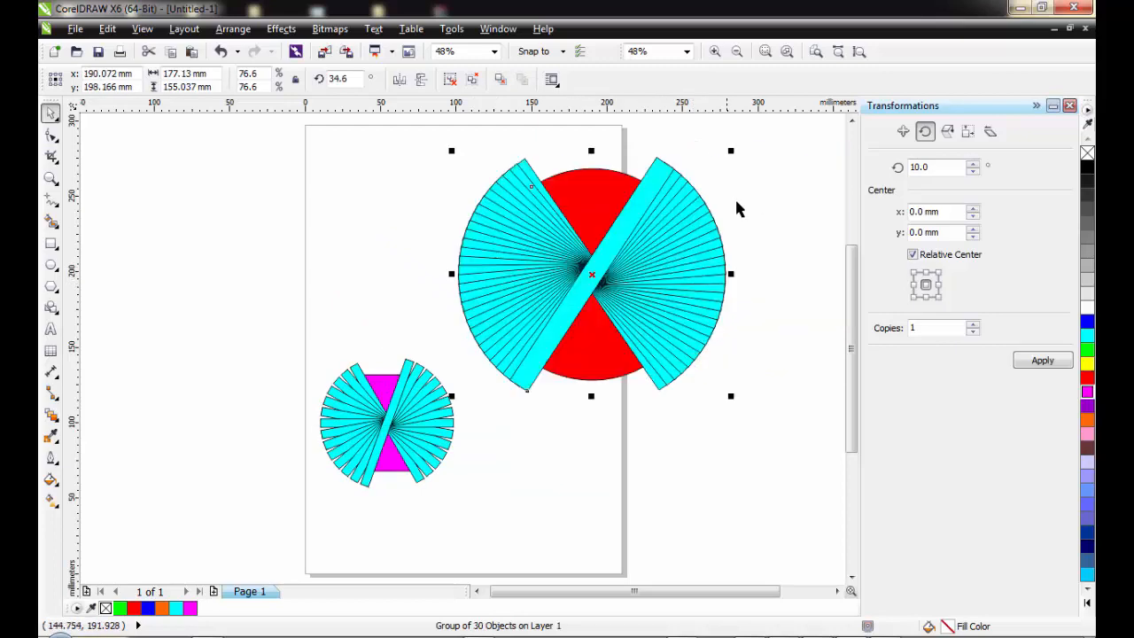
drag(732, 154, 608, 256)
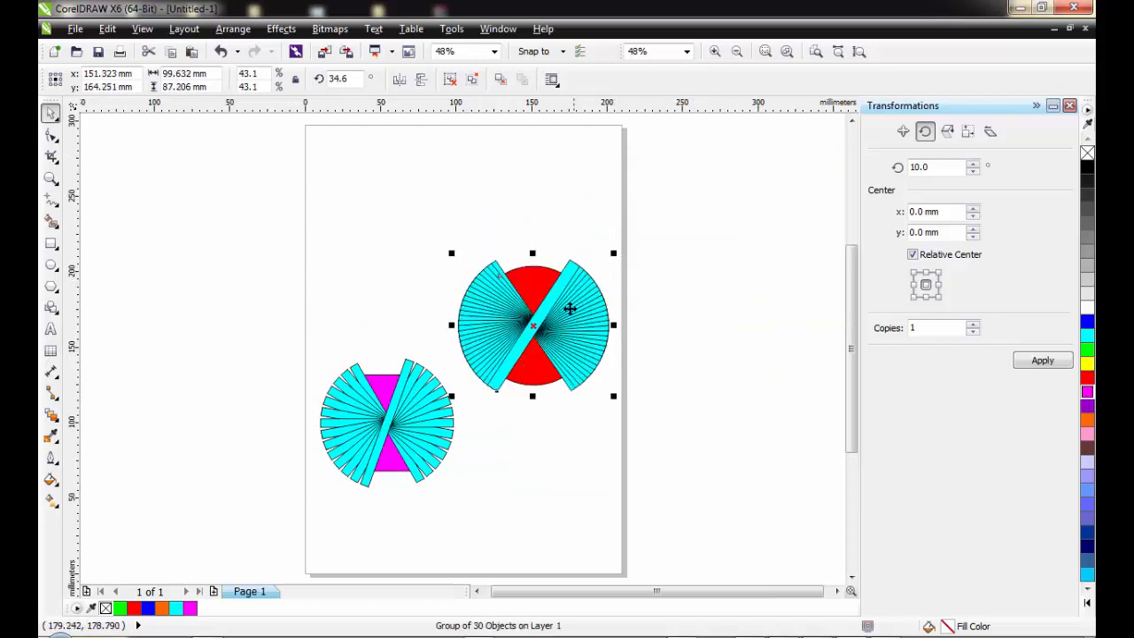
Arrange the circle fan above the hexagon fan on the page and enlarge the circle fan to about 132 × 116 mm.
drag(568, 310, 550, 190)
drag(399, 403, 511, 459)
drag(519, 229, 459, 252)
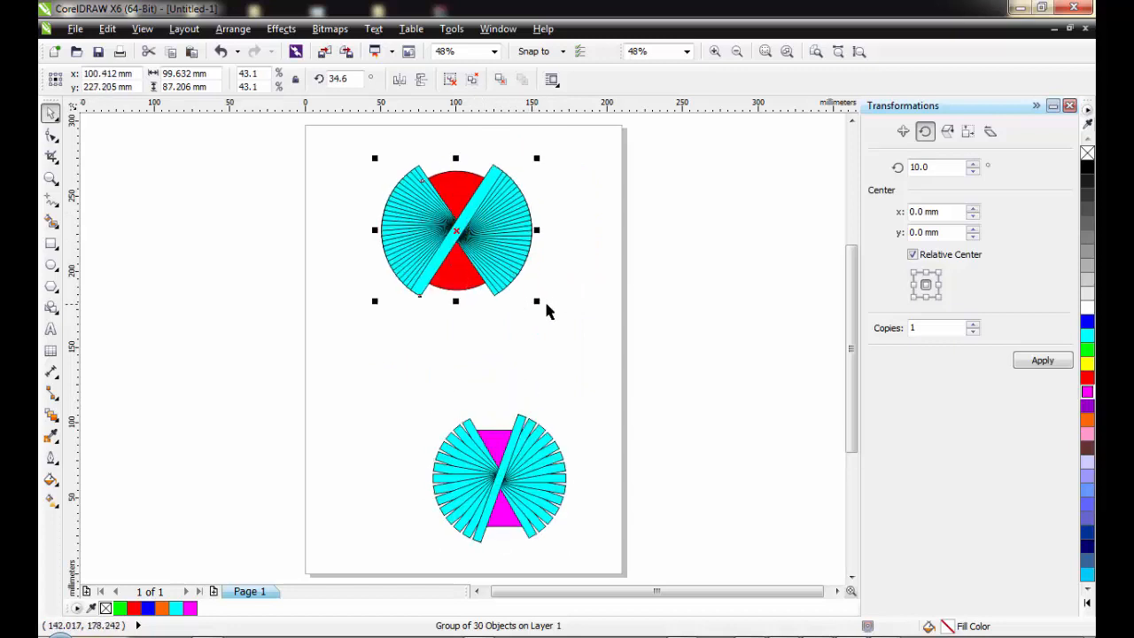
drag(537, 304, 583, 377)
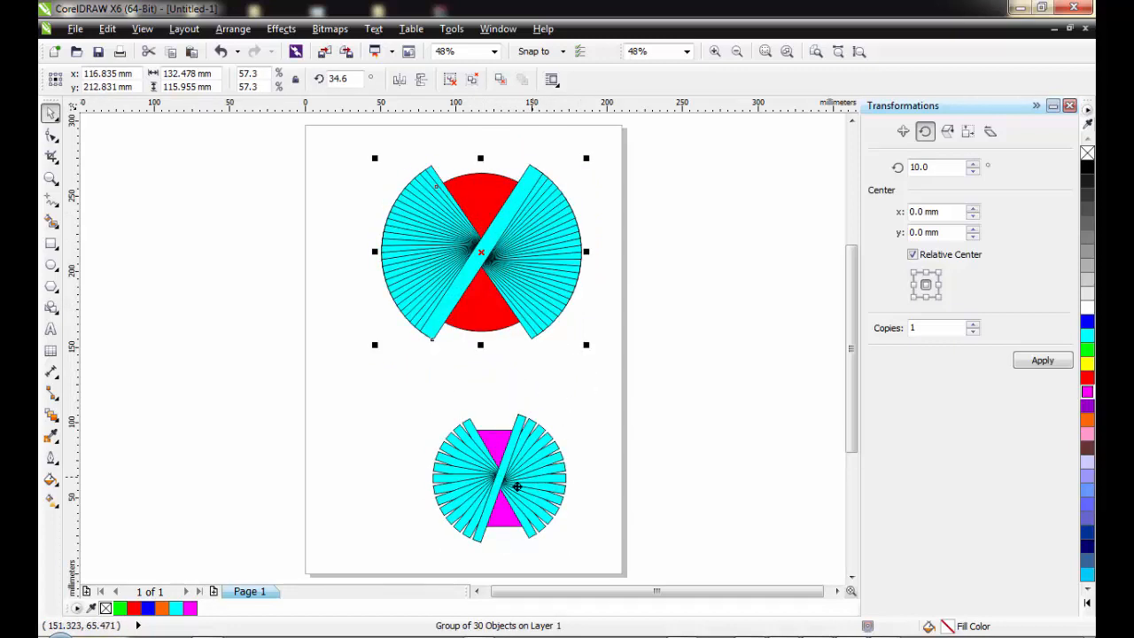
Reposition the hexagon fan in the lower half of the page and enlarge it to about 133 × 128 mm.
drag(529, 470, 468, 490)
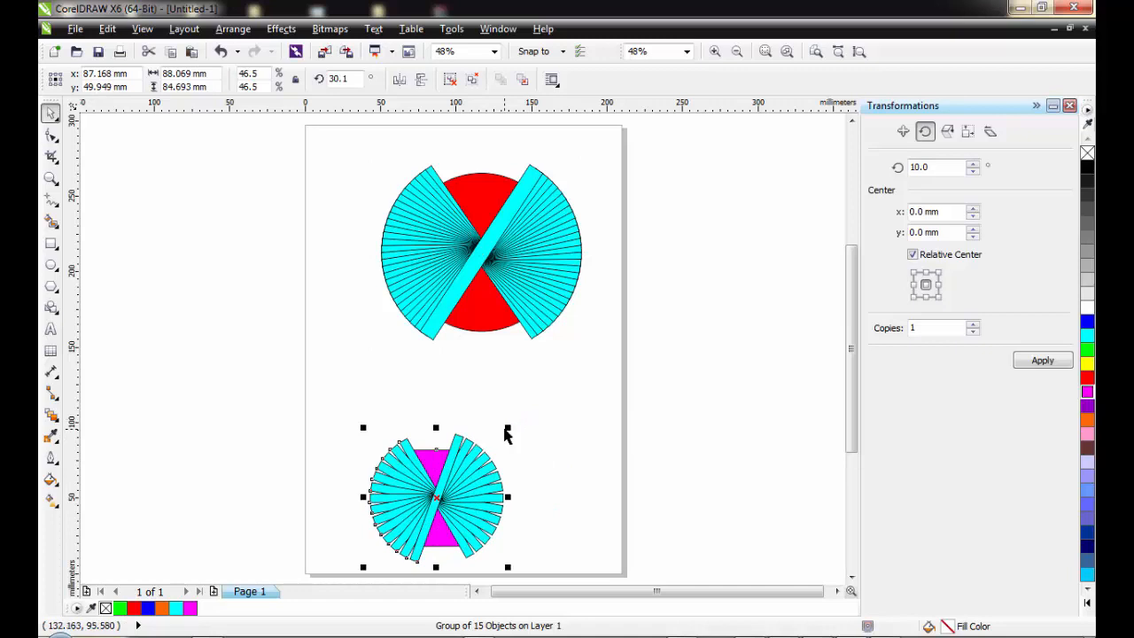
drag(506, 433, 558, 379)
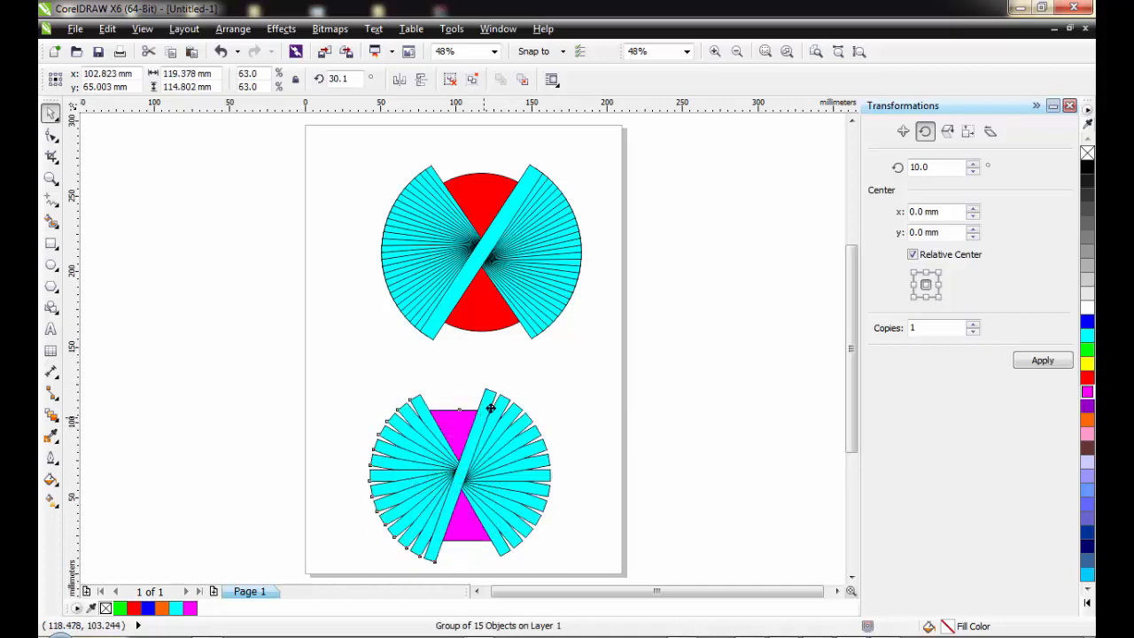
drag(490, 408, 501, 391)
drag(373, 368, 354, 347)
drag(513, 417, 523, 443)
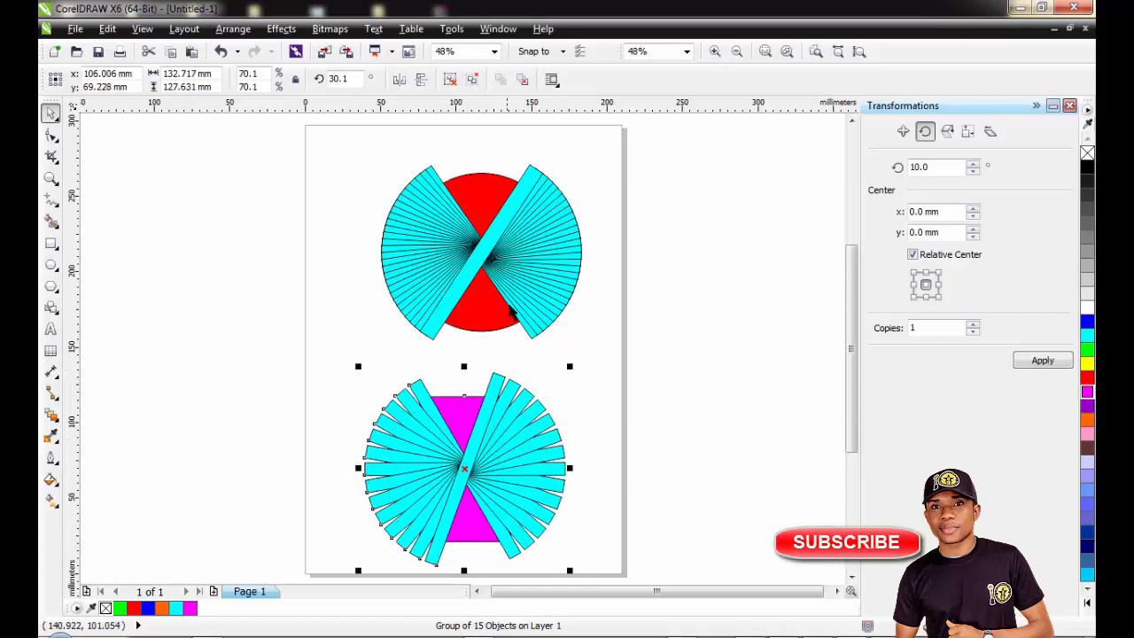
Move the circle fan closer above the hexagon fan, collapse the Transformations docker and clear the selection.
drag(526, 268, 502, 276)
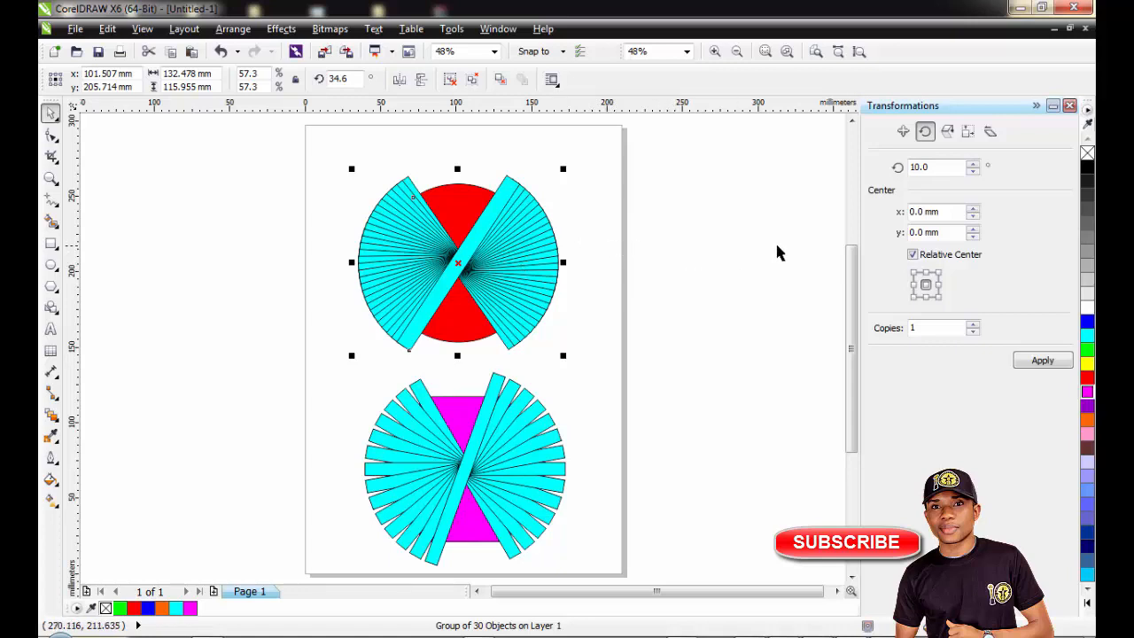
click(1051, 108)
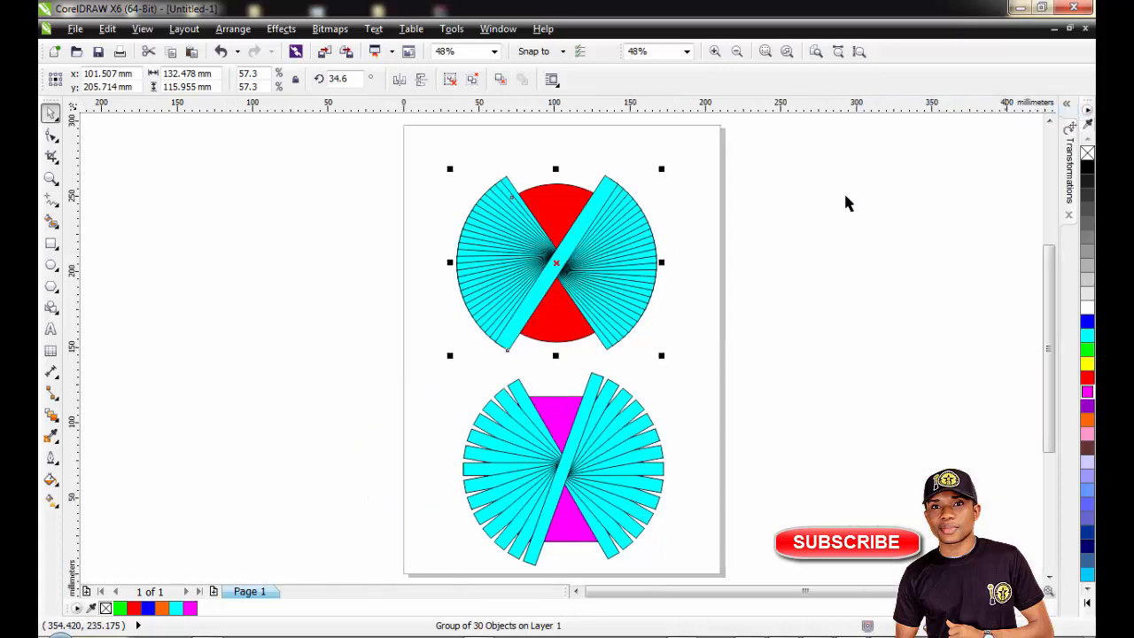
click(813, 258)
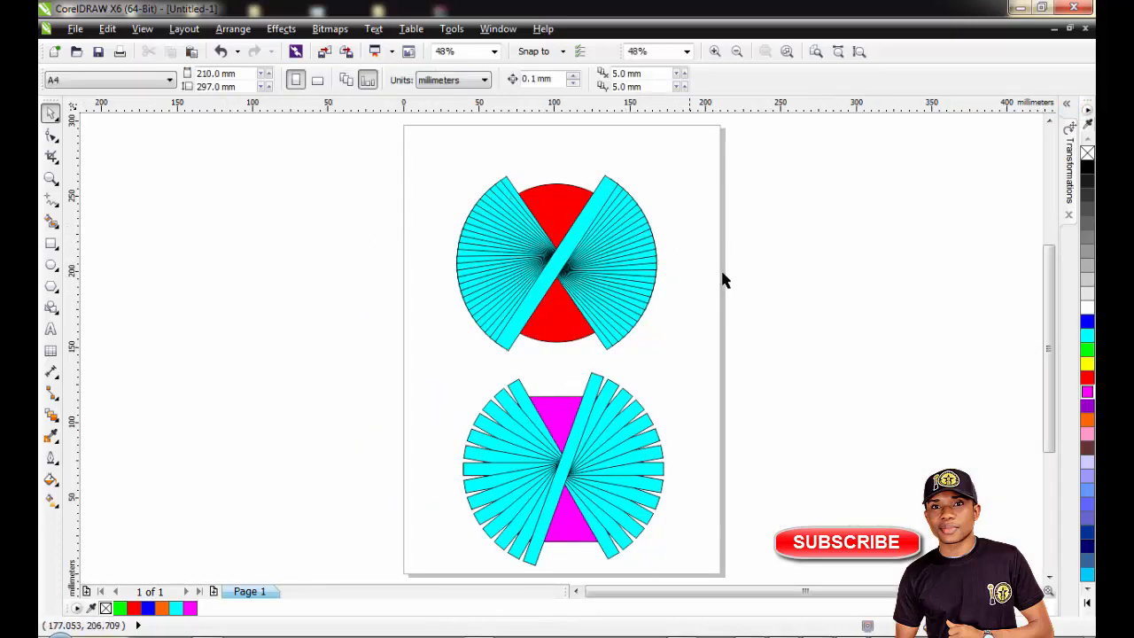